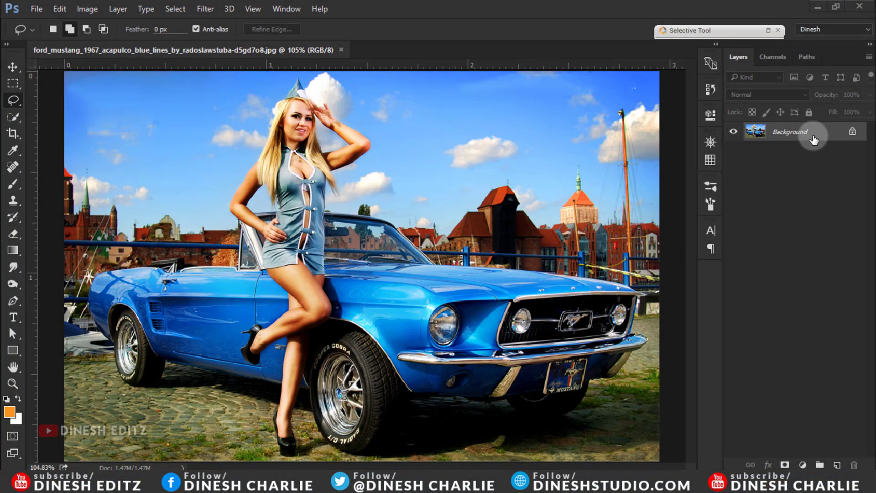
Step: Duplicate the Mustang photo's Background layer into a Background copy layer
{"action": "left_click_drag", "start_coordinate": [813, 138], "coordinate": [837, 465]}
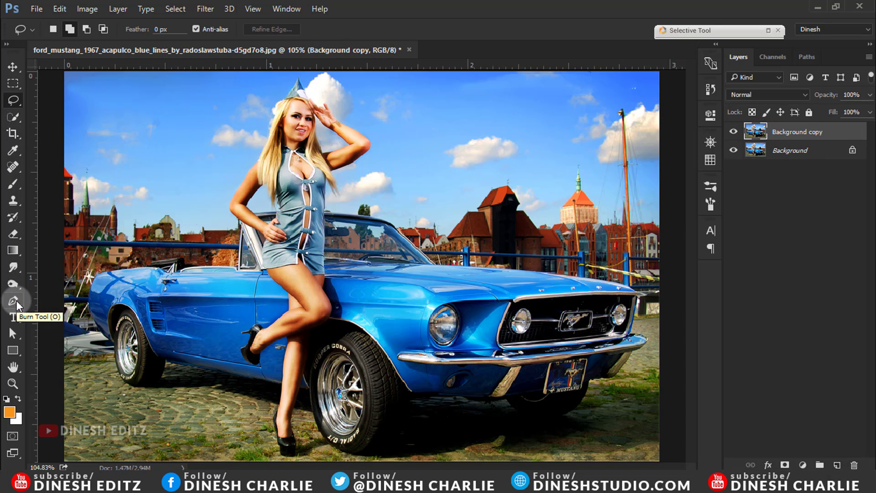
Step: With the Pen tool in Shape mode, anchor a path along the ground and the car's rear edge
{"action": "left_click", "coordinate": [17, 305]}
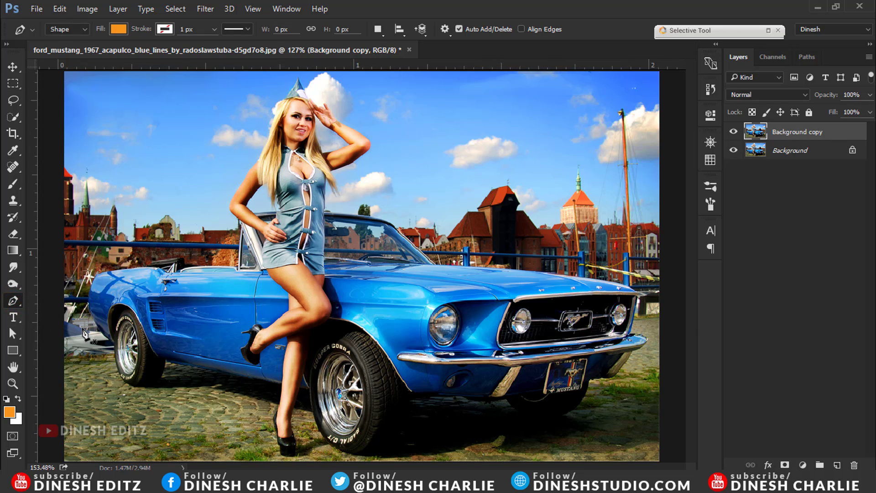
{"action": "scroll", "coordinate": [84, 335], "scroll_direction": "up", "scroll_amount": 2}
{"action": "scroll", "coordinate": [89, 328], "scroll_direction": "up", "scroll_amount": 1}
{"action": "scroll", "coordinate": [91, 327], "scroll_direction": "up", "scroll_amount": 1}
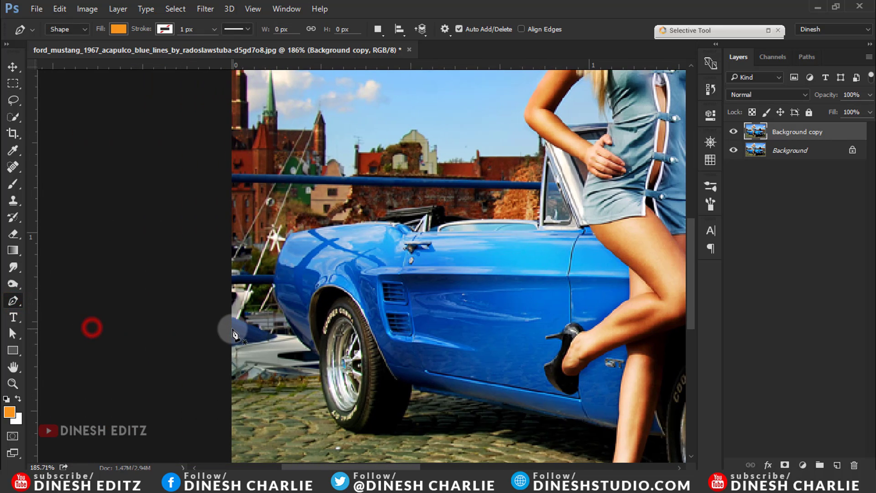
{"action": "scroll", "coordinate": [92, 326], "scroll_direction": "up", "scroll_amount": 1}
{"action": "left_click_drag", "start_coordinate": [321, 374], "coordinate": [259, 295]}
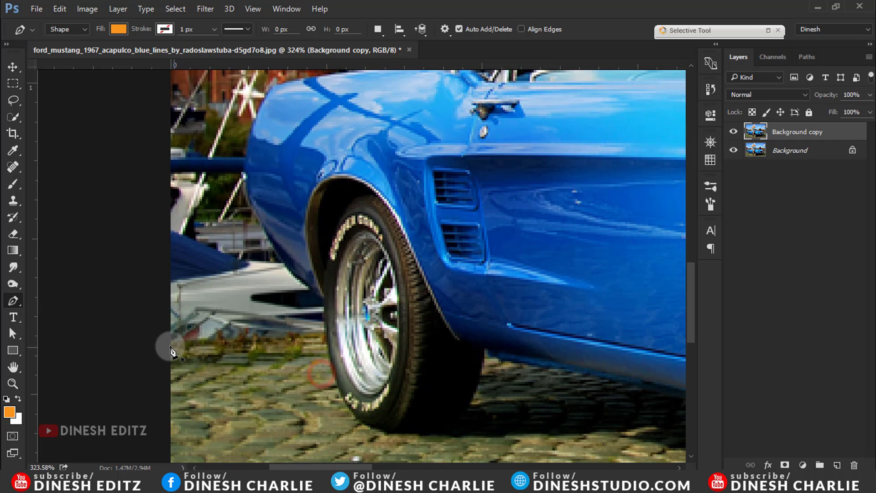
{"action": "left_click", "coordinate": [166, 342]}
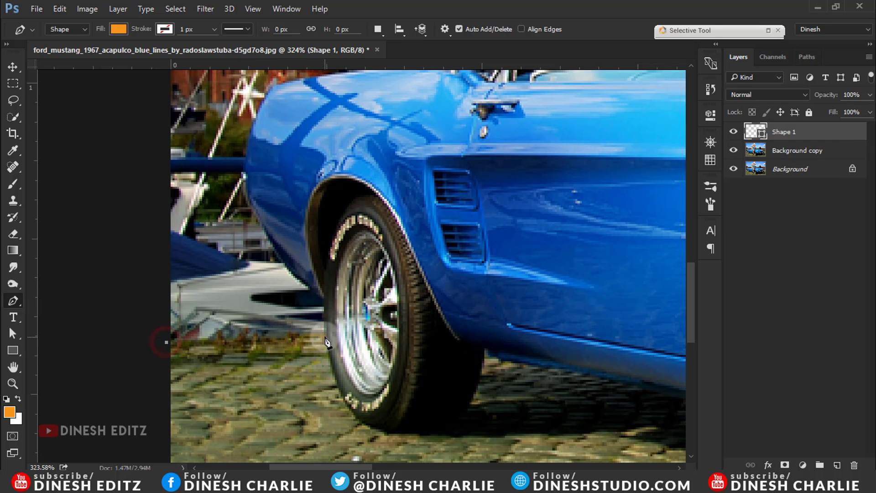
{"action": "left_click", "coordinate": [324, 336]}
{"action": "left_click", "coordinate": [325, 299]}
{"action": "left_click_drag", "start_coordinate": [325, 299], "coordinate": [263, 225]}
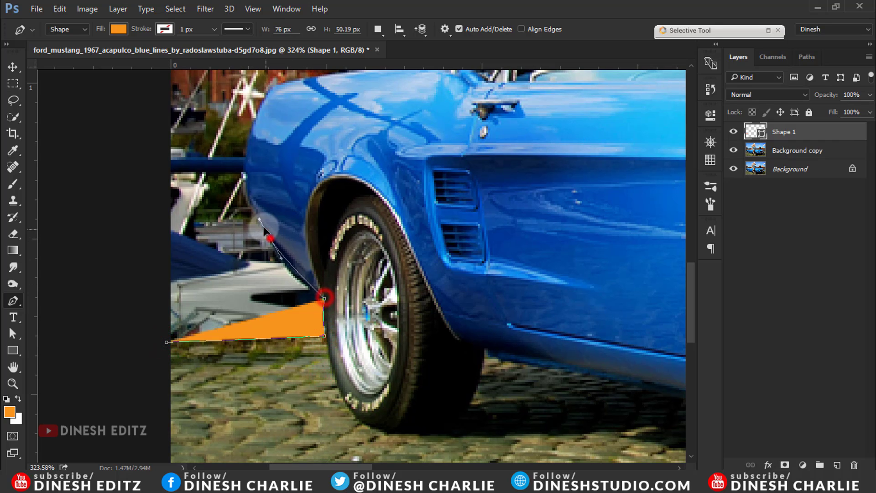
{"action": "left_click", "coordinate": [252, 206]}
Step: Set the shape's fill to No Color and curve the path over the rear fender and upper edge
{"action": "left_click", "coordinate": [119, 28]}
{"action": "left_click", "coordinate": [63, 54]}
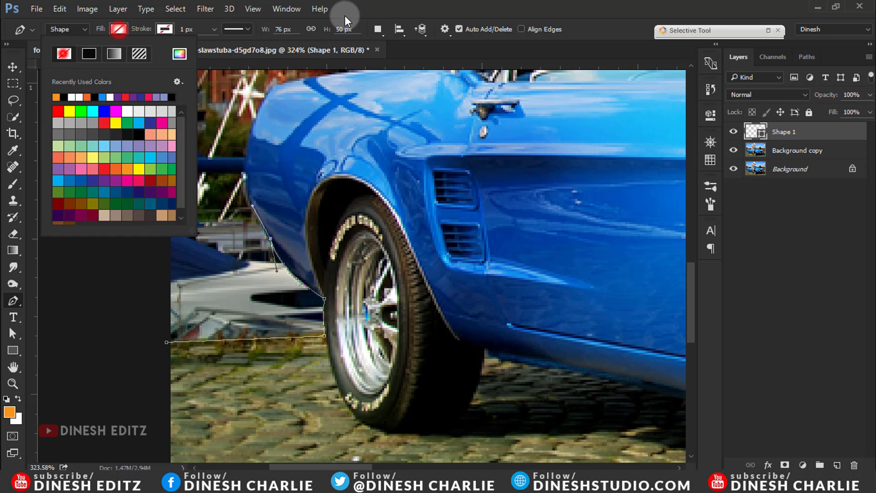
{"action": "left_click", "coordinate": [362, 6]}
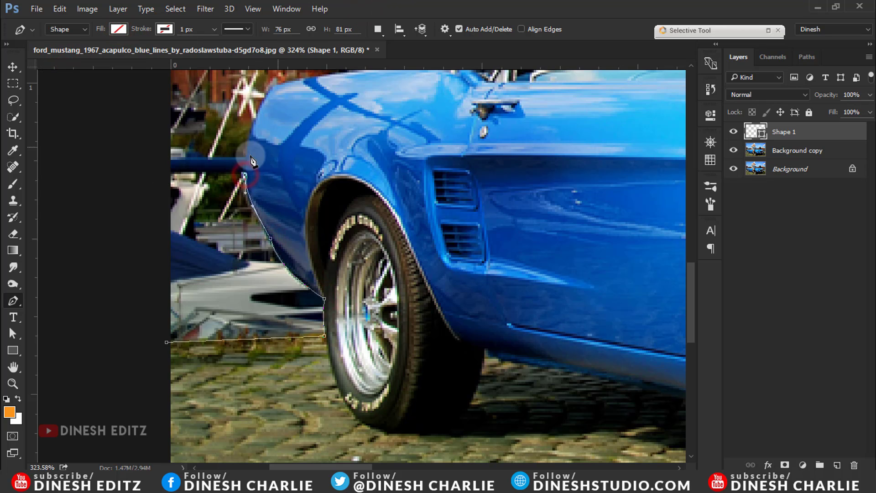
{"action": "scroll", "coordinate": [245, 174], "scroll_direction": "up", "scroll_amount": 5}
{"action": "left_click_drag", "start_coordinate": [219, 306], "coordinate": [277, 296]}
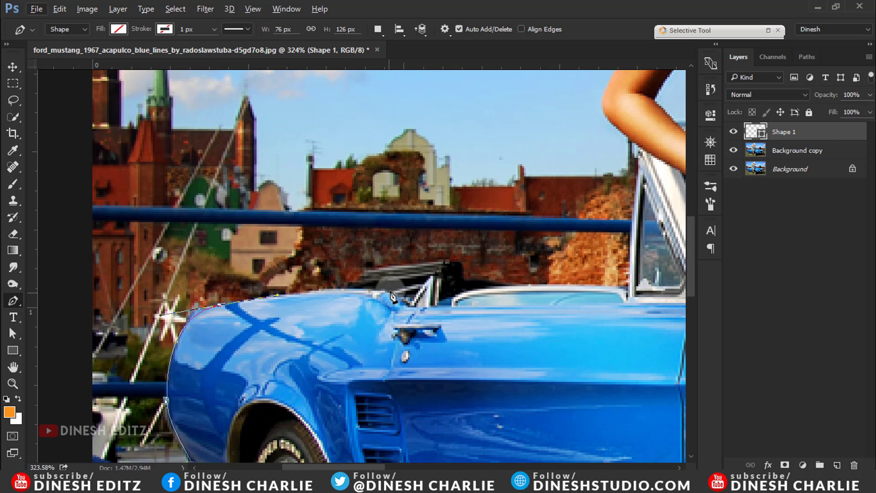
{"action": "left_click_drag", "start_coordinate": [388, 288], "coordinate": [472, 322]}
Step: Continue the path along the car's top edge and around the woman's elbow
{"action": "scroll", "coordinate": [473, 322], "scroll_direction": "down", "scroll_amount": 2}
{"action": "scroll", "coordinate": [375, 369], "scroll_direction": "up", "scroll_amount": 2}
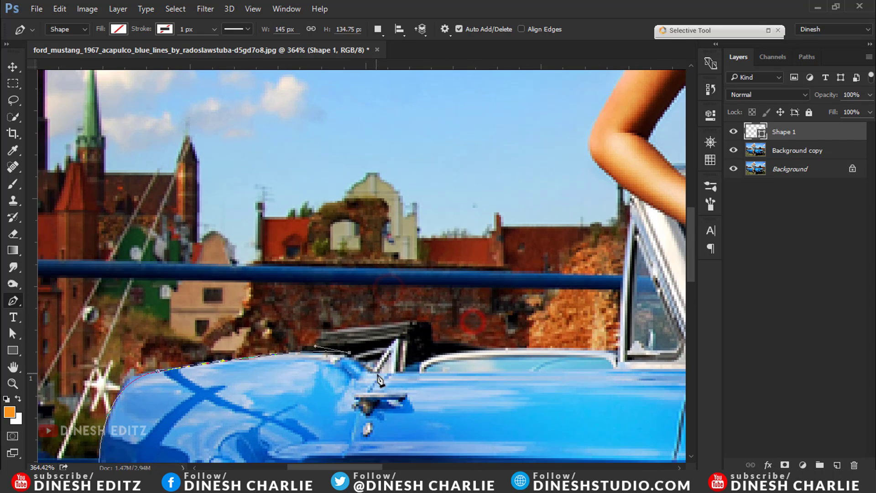
{"action": "left_click", "coordinate": [450, 354]}
{"action": "left_click", "coordinate": [530, 348]}
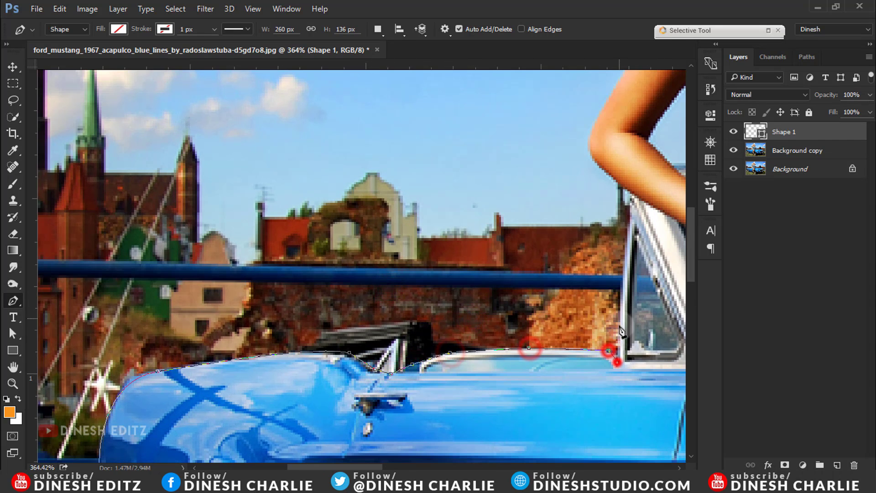
{"action": "left_click_drag", "start_coordinate": [625, 292], "coordinate": [415, 431]}
{"action": "mouse_move", "coordinate": [383, 266]}
{"action": "left_mouse_down"}
{"action": "mouse_move", "coordinate": [403, 229]}
{"action": "mouse_move", "coordinate": [324, 411]}
{"action": "left_mouse_up"}
Step: Trace the path up the woman's arm, along her hair and over the hat
{"action": "left_click_drag", "start_coordinate": [334, 325], "coordinate": [339, 311]}
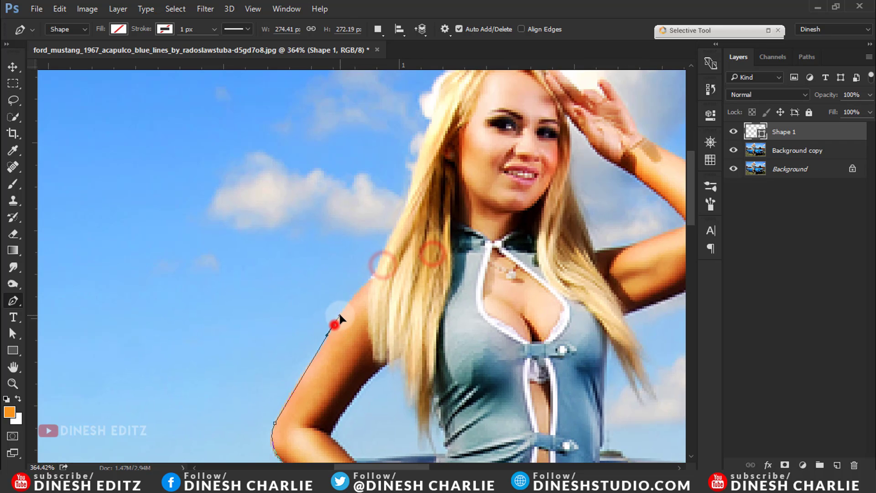
{"action": "mouse_move", "coordinate": [373, 276]}
{"action": "left_mouse_down"}
{"action": "mouse_move", "coordinate": [426, 248]}
{"action": "mouse_move", "coordinate": [366, 371]}
{"action": "left_mouse_up"}
{"action": "left_click", "coordinate": [357, 333]}
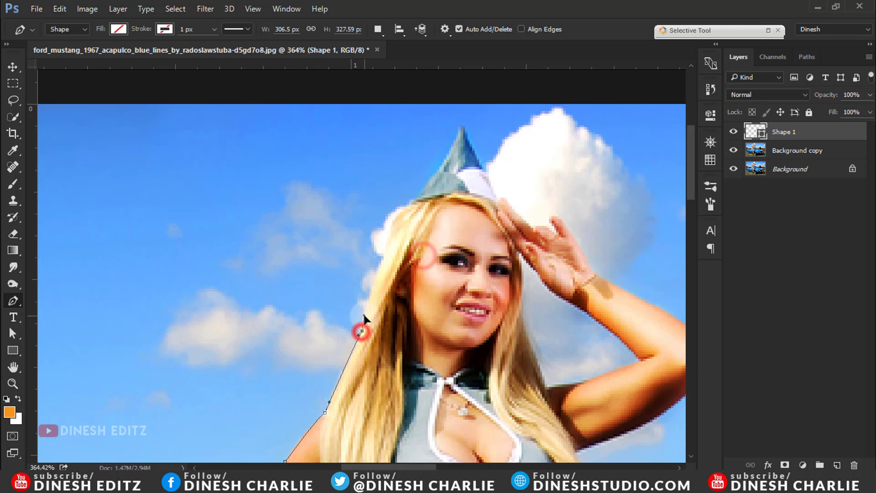
{"action": "mouse_move", "coordinate": [415, 236]}
{"action": "left_mouse_down"}
{"action": "mouse_move", "coordinate": [395, 276]}
{"action": "mouse_move", "coordinate": [412, 261]}
{"action": "left_mouse_up"}
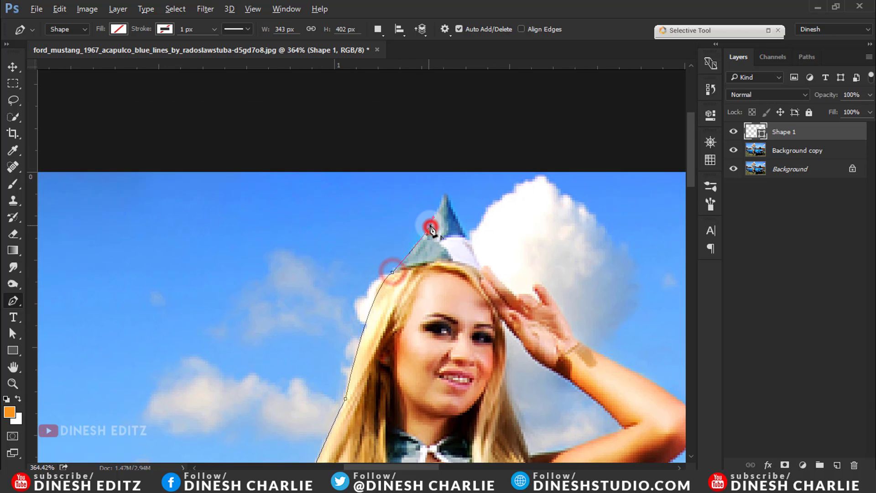
{"action": "left_click", "coordinate": [444, 193]}
{"action": "left_click_drag", "start_coordinate": [470, 244], "coordinate": [475, 248]}
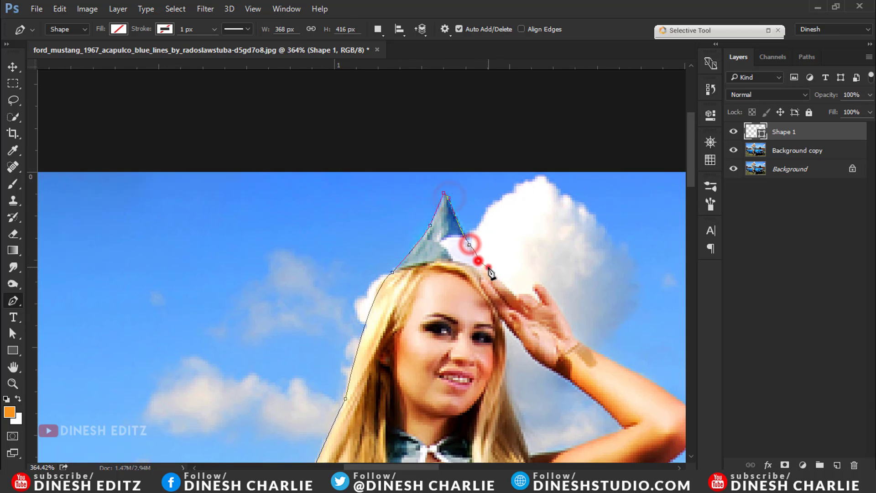
{"action": "left_click", "coordinate": [516, 297]}
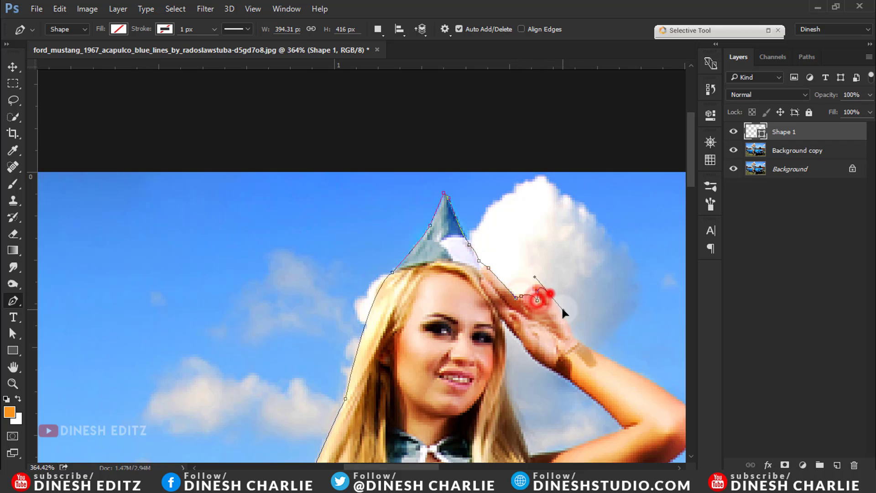
Step: Outline the raised saluting hand, upper arm, elbow and forearm underside
{"action": "left_click_drag", "start_coordinate": [554, 300], "coordinate": [373, 240]}
{"action": "left_click_drag", "start_coordinate": [424, 268], "coordinate": [442, 278]}
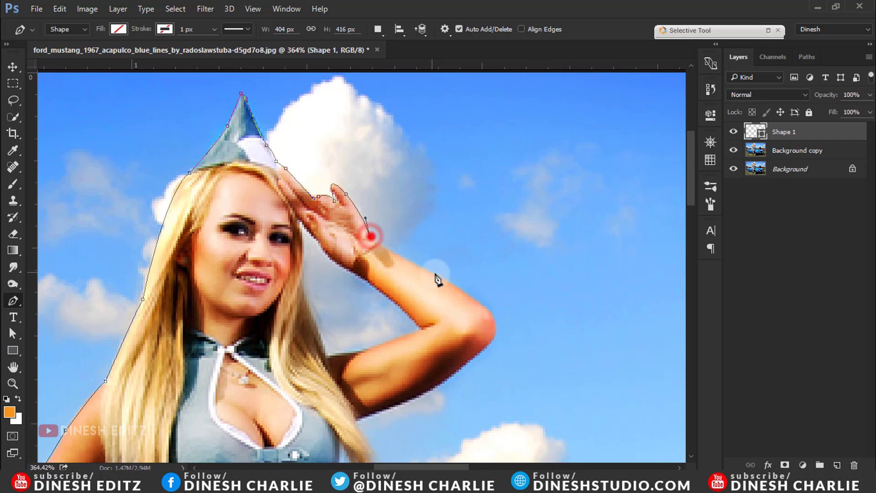
{"action": "left_click", "coordinate": [494, 320]}
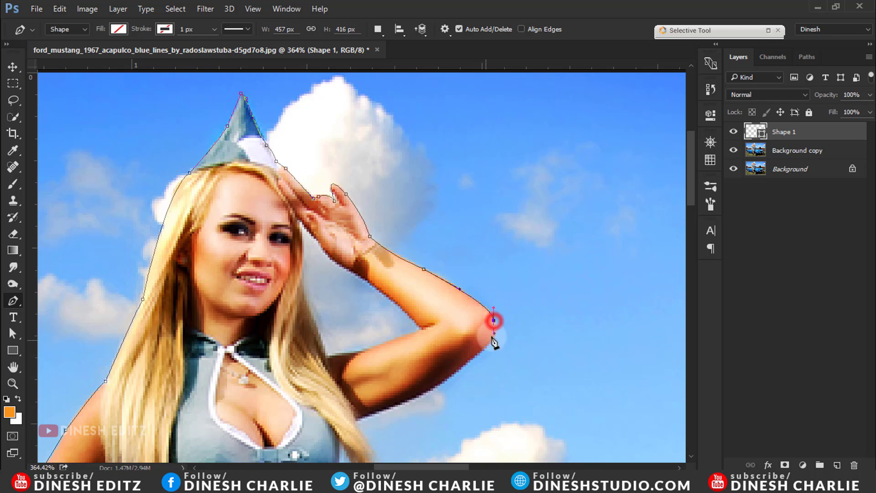
{"action": "left_click", "coordinate": [466, 362]}
{"action": "left_click", "coordinate": [403, 402]}
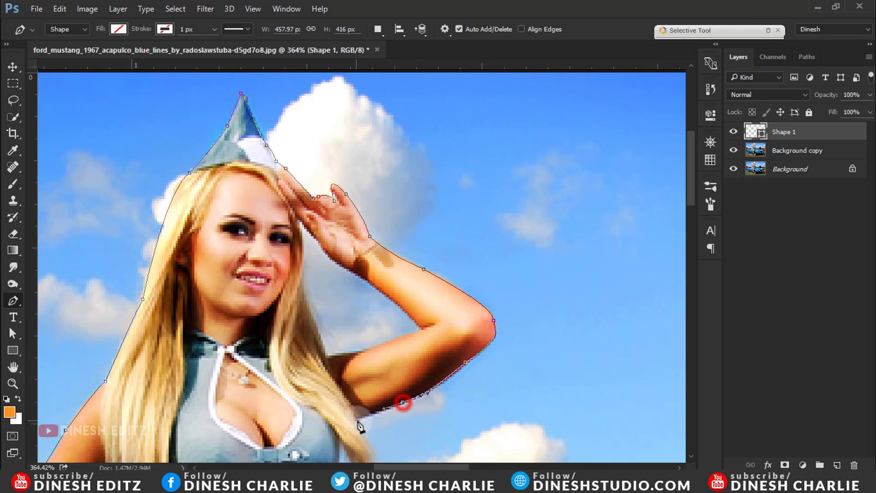
Step: Extend the outline down the hair and body to the woman's hip
{"action": "scroll", "coordinate": [361, 427], "scroll_direction": "down", "scroll_amount": 5}
{"action": "left_click", "coordinate": [312, 251]}
{"action": "left_click", "coordinate": [327, 287]}
{"action": "left_click", "coordinate": [343, 333]}
{"action": "left_click", "coordinate": [298, 276]}
{"action": "left_click", "coordinate": [290, 386]}
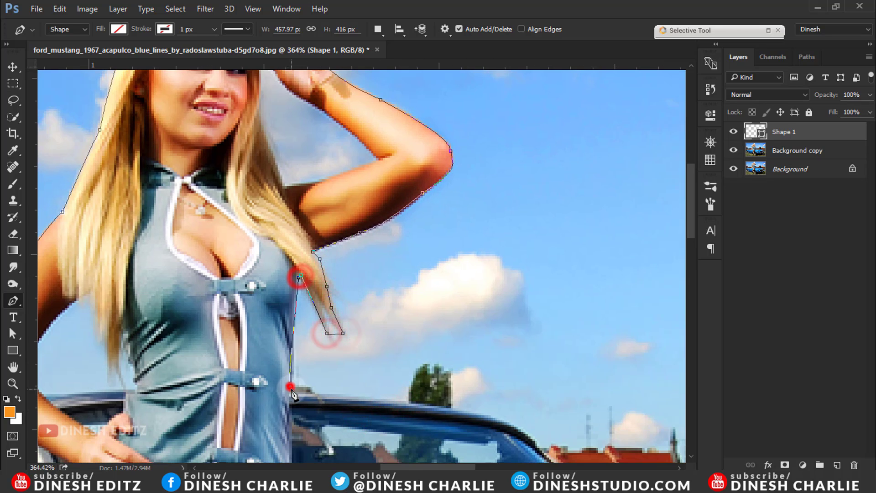
{"action": "left_click", "coordinate": [314, 395]}
Step: Trace the outline along the car roof and down the windshield frame
{"action": "left_click_drag", "start_coordinate": [351, 387], "coordinate": [250, 318]}
{"action": "left_click_drag", "start_coordinate": [418, 359], "coordinate": [433, 375]}
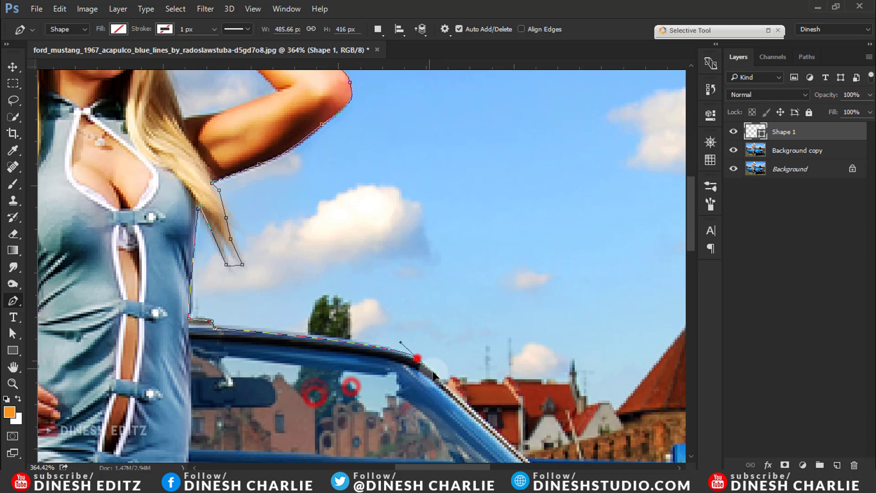
{"action": "scroll", "coordinate": [434, 375], "scroll_direction": "down", "scroll_amount": 5}
{"action": "left_click", "coordinate": [472, 376]}
{"action": "scroll", "coordinate": [362, 283], "scroll_direction": "down", "scroll_amount": 3}
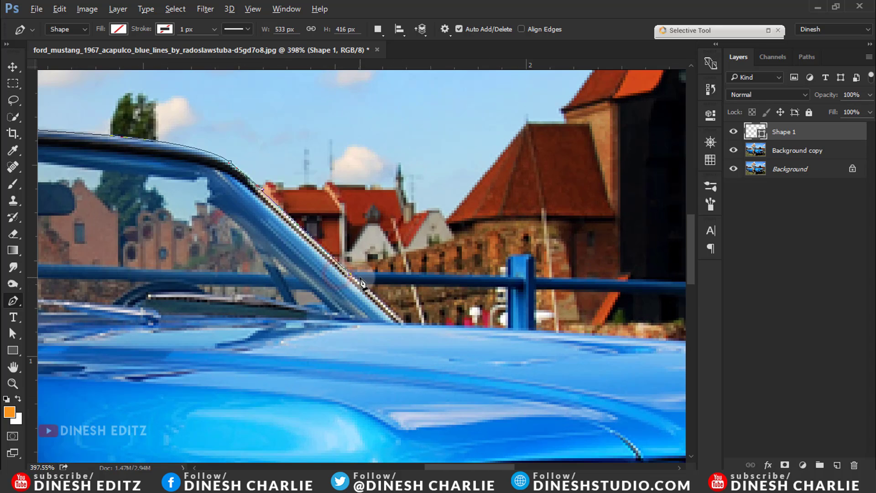
{"action": "left_click", "coordinate": [356, 274]}
Step: Add anchors along the railing posts and rail beside the car's front
{"action": "left_click", "coordinate": [531, 250]}
{"action": "left_click", "coordinate": [535, 272]}
{"action": "left_click_drag", "start_coordinate": [574, 273], "coordinate": [104, 270]}
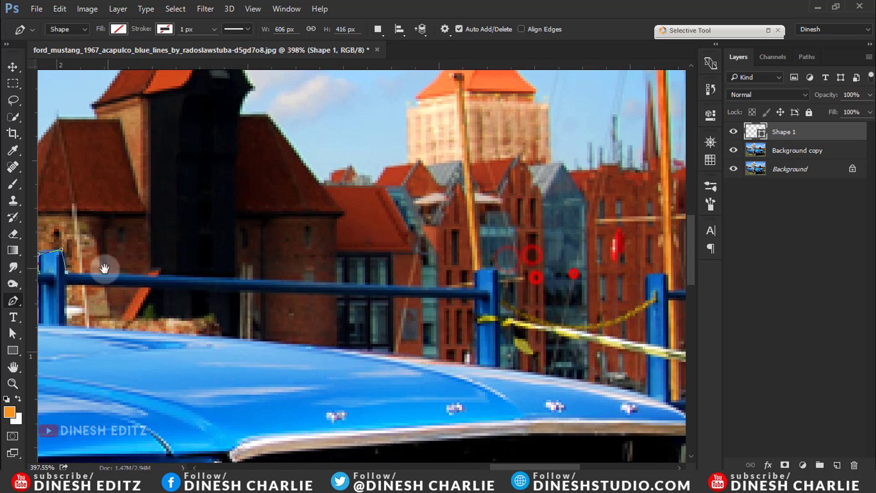
{"action": "left_click", "coordinate": [474, 288]}
{"action": "left_click", "coordinate": [494, 269]}
{"action": "key", "text": "ctrl+space"}
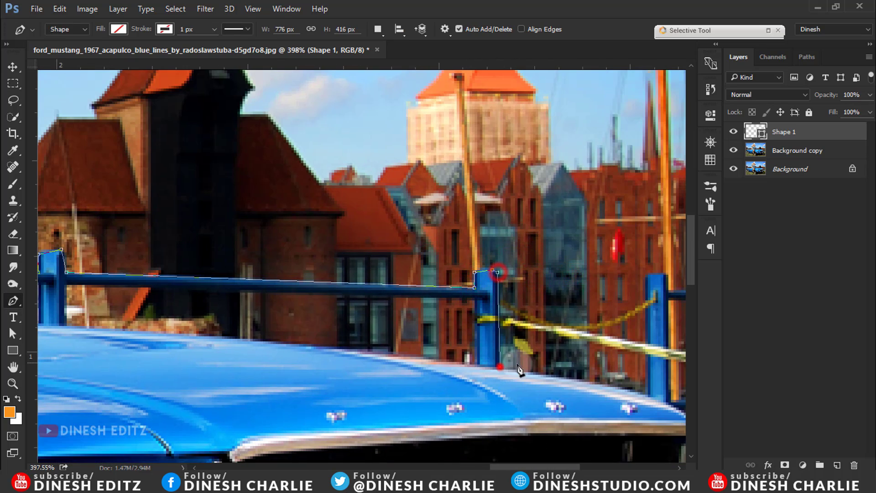
{"action": "left_click_drag", "start_coordinate": [518, 361], "coordinate": [420, 302]}
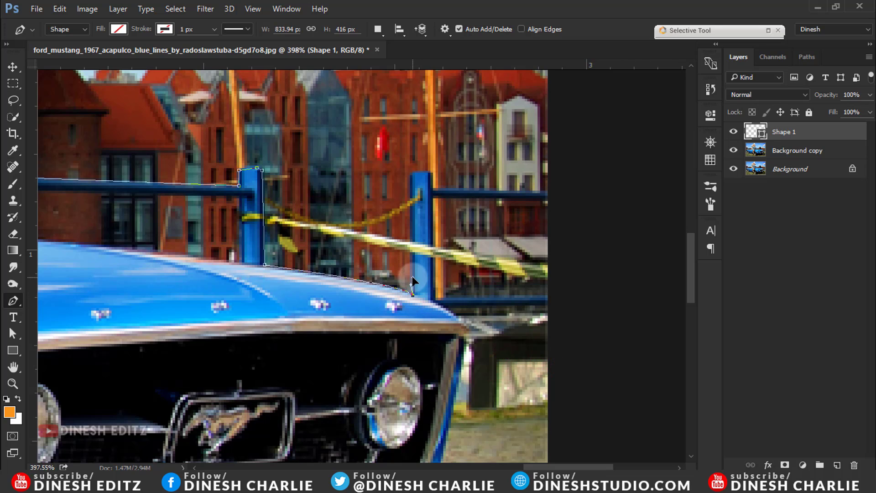
{"action": "left_click", "coordinate": [411, 173]}
{"action": "left_click", "coordinate": [434, 188]}
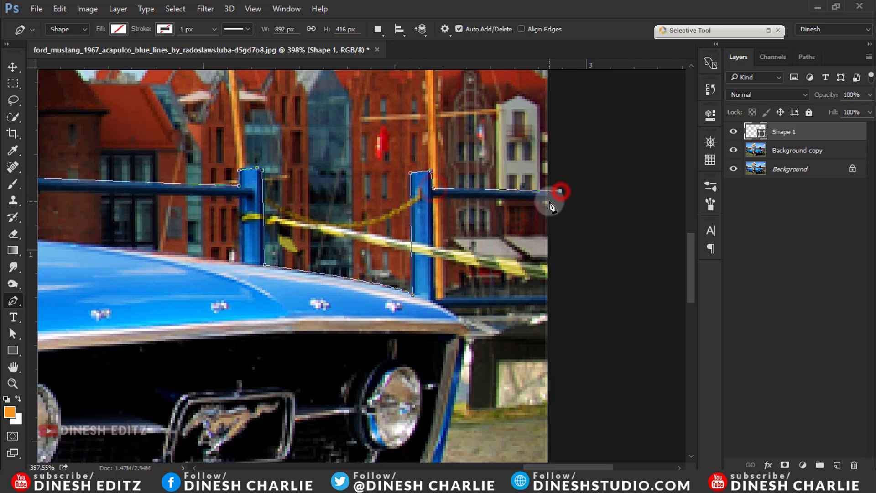
Step: Trace around the right crossbar and along the lower bar
{"action": "left_click", "coordinate": [549, 201]}
{"action": "left_click", "coordinate": [434, 199]}
{"action": "left_click", "coordinate": [436, 297]}
{"action": "left_click", "coordinate": [555, 295]}
{"action": "left_click", "coordinate": [550, 306]}
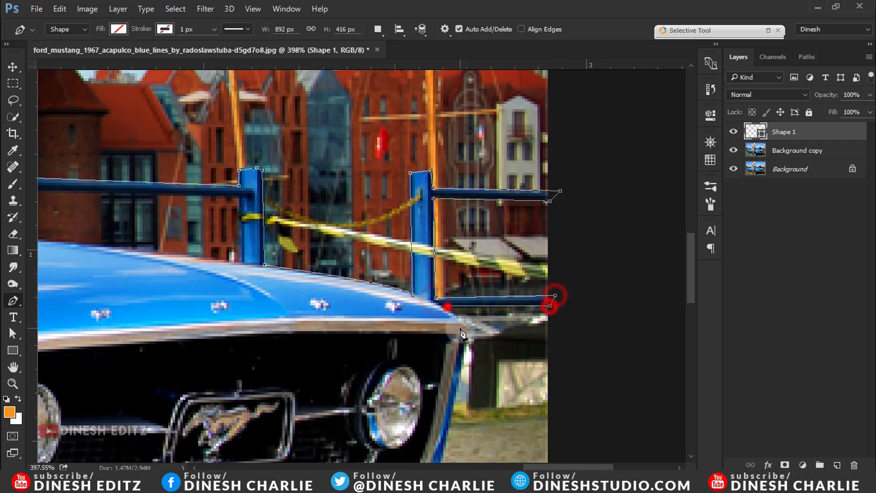
Step: Run the outline down the car's right side and close it at the start point
{"action": "left_click_drag", "start_coordinate": [462, 335], "coordinate": [431, 256]}
{"action": "scroll", "coordinate": [427, 265], "scroll_direction": "down", "scroll_amount": 5}
{"action": "left_click", "coordinate": [665, 454]}
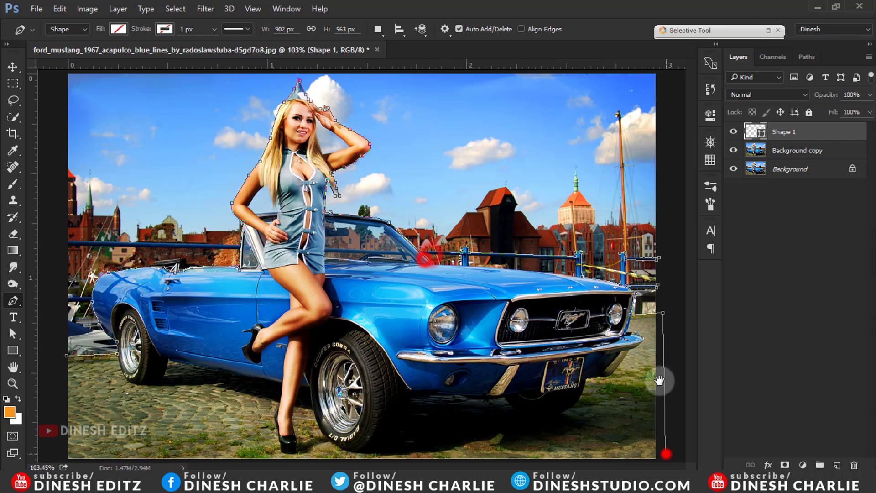
{"action": "scroll", "coordinate": [662, 333], "scroll_direction": "down", "scroll_amount": 2}
{"action": "left_click_drag", "start_coordinate": [123, 451], "coordinate": [93, 401]}
{"action": "left_click", "coordinate": [116, 340]}
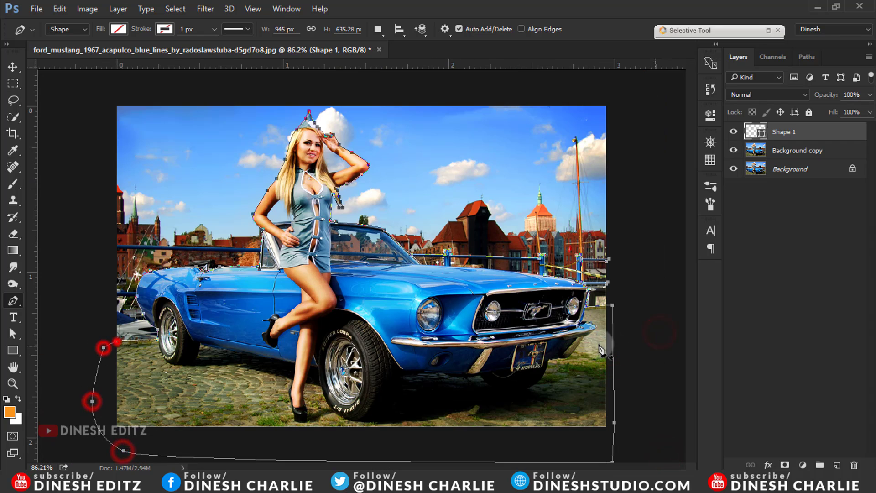
Step: Convert the closed path into a selection and select the Background copy layer
{"action": "right_click", "coordinate": [427, 297]}
{"action": "left_click", "coordinate": [461, 203]}
{"action": "left_click", "coordinate": [516, 121]}
{"action": "left_click", "coordinate": [781, 151]}
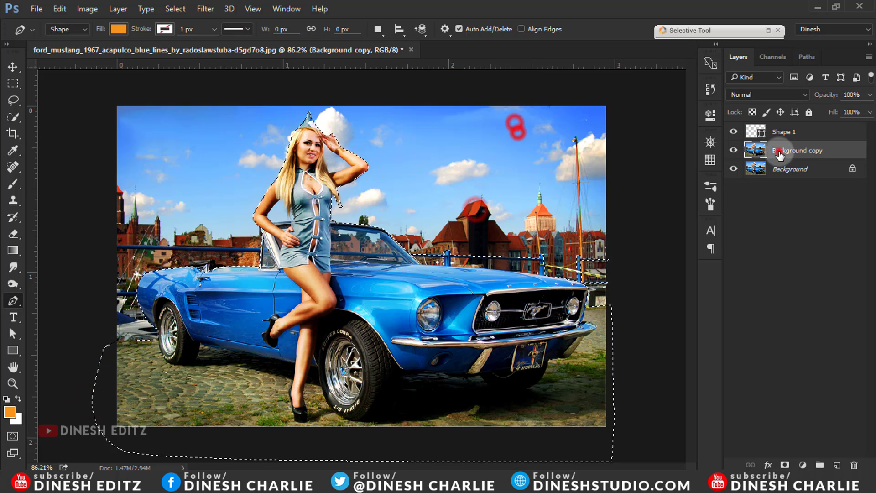
Step: Add a layer mask to Background copy from the selection, then hide and delete Shape 1
{"action": "left_click", "coordinate": [785, 465]}
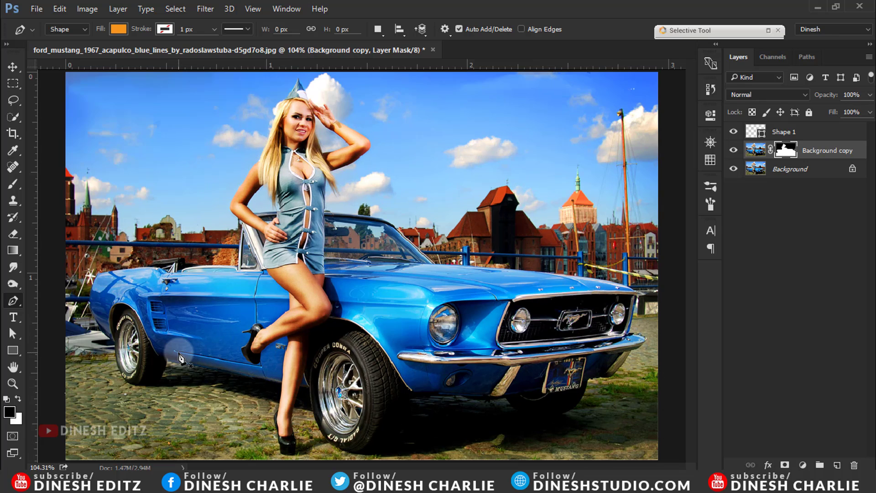
{"action": "left_click", "coordinate": [734, 133]}
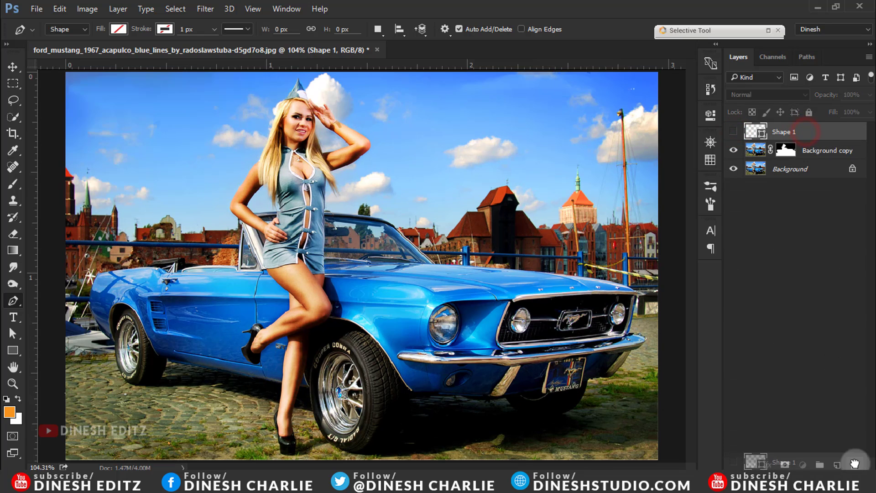
{"action": "left_click_drag", "start_coordinate": [804, 133], "coordinate": [854, 465]}
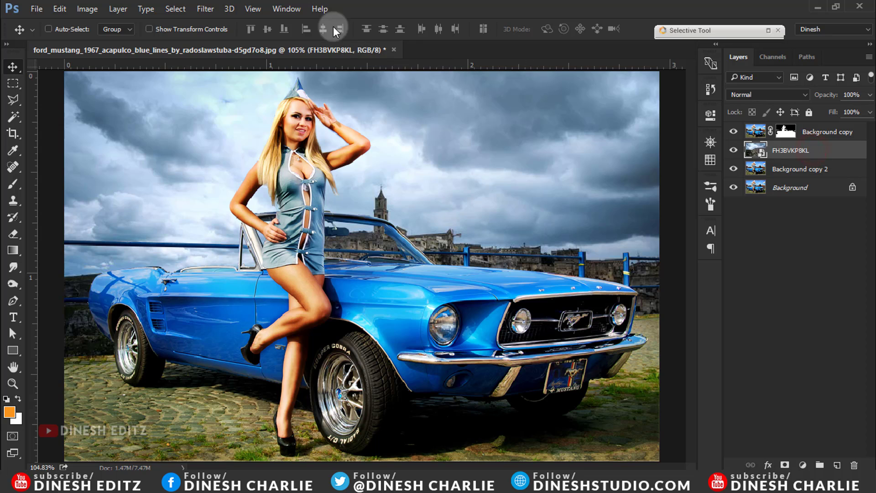
Step: Apply a 3.5-pixel Gaussian Blur smart filter to the stormy sky layer
{"action": "left_click", "coordinate": [206, 8]}
{"action": "left_click", "coordinate": [218, 21]}
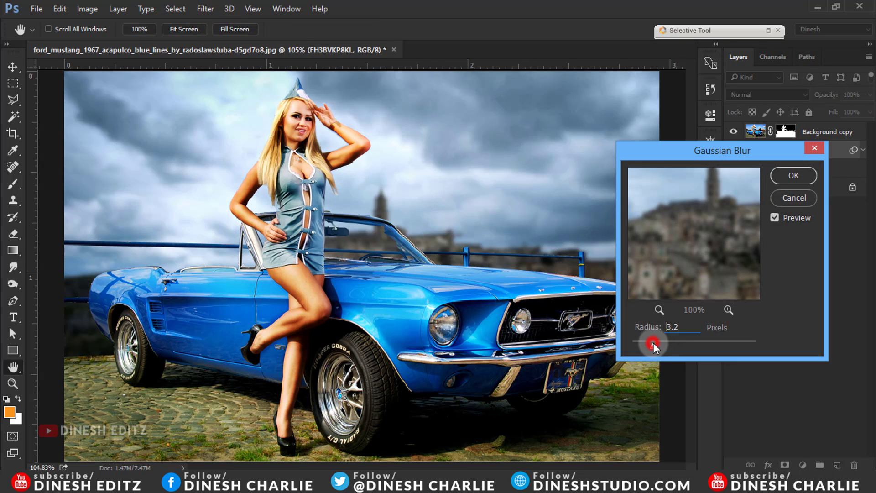
{"action": "left_click_drag", "start_coordinate": [654, 344], "coordinate": [659, 347]}
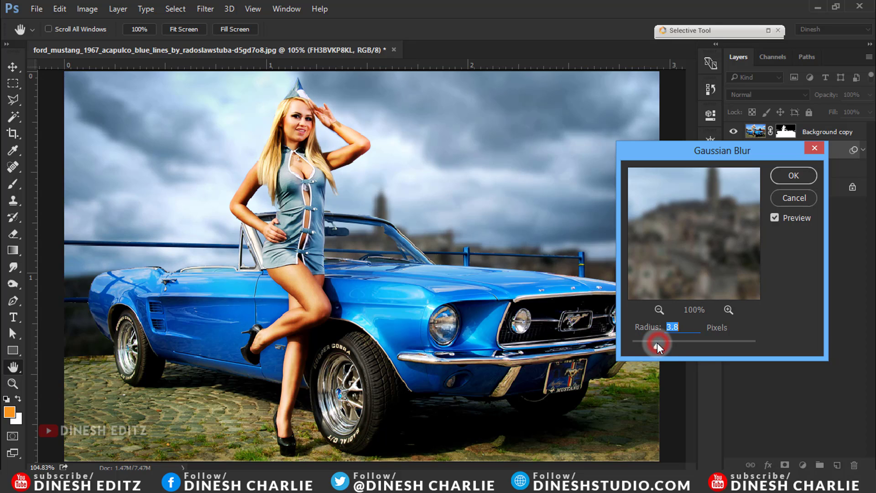
{"action": "left_click_drag", "start_coordinate": [662, 343], "coordinate": [655, 343]}
{"action": "left_click", "coordinate": [801, 176]}
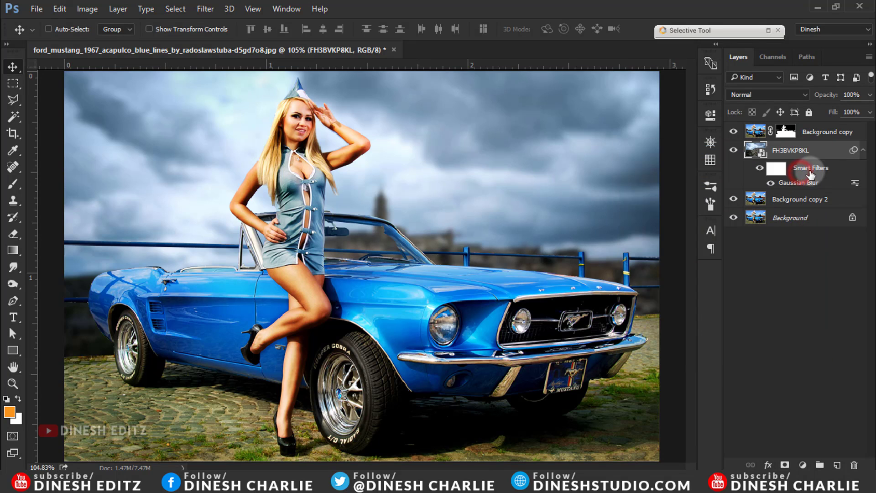
{"action": "left_click", "coordinate": [862, 151]}
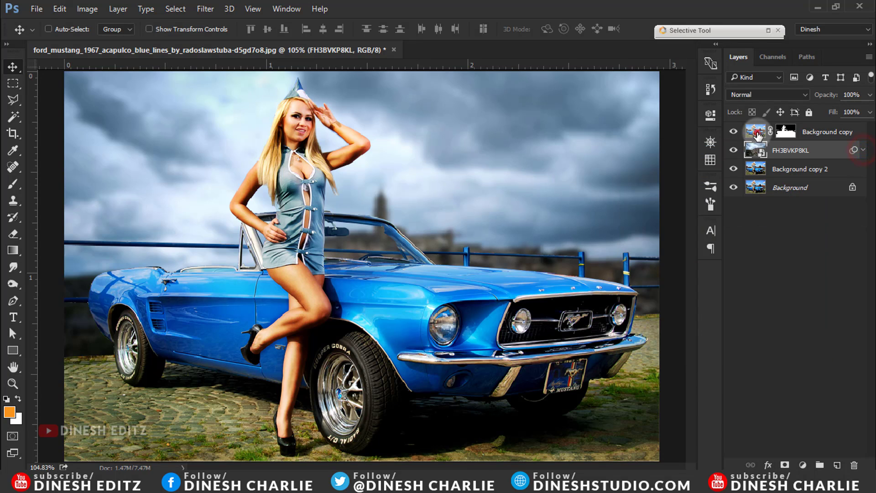
Step: Open Camera Raw on Background copy and pull Whites down to -100
{"action": "left_click", "coordinate": [758, 135]}
{"action": "left_click", "coordinate": [205, 8]}
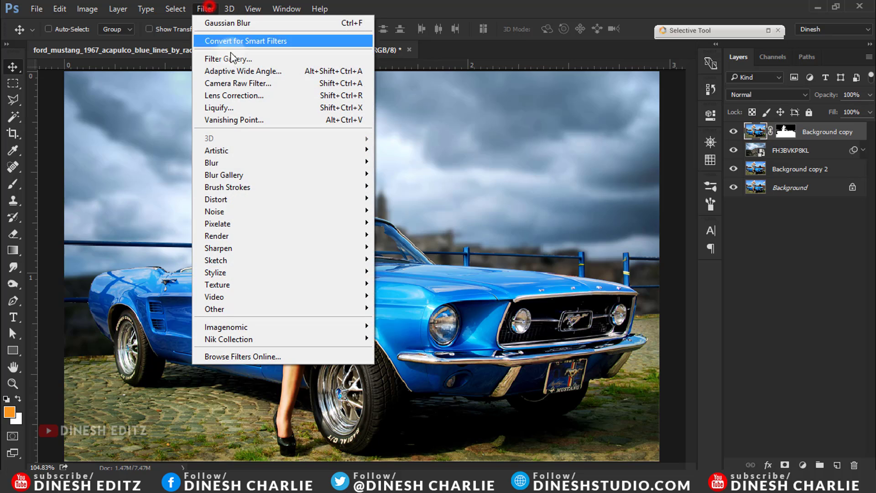
{"action": "left_click", "coordinate": [241, 84]}
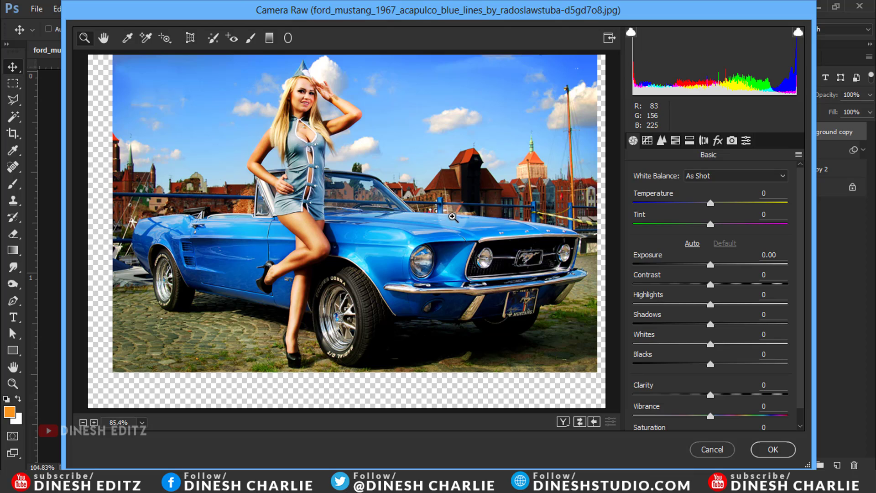
{"action": "mouse_move", "coordinate": [710, 325]}
{"action": "left_mouse_down"}
{"action": "mouse_move", "coordinate": [680, 325]}
{"action": "mouse_move", "coordinate": [739, 304]}
{"action": "left_mouse_up"}
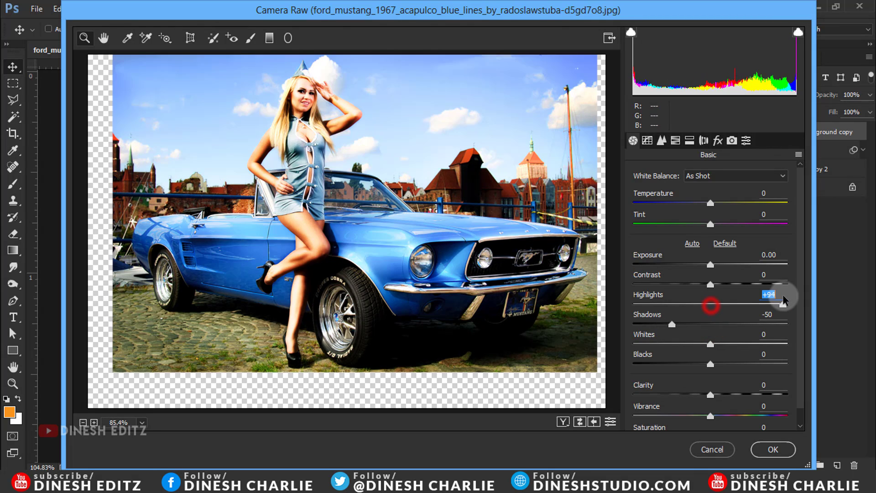
{"action": "mouse_move", "coordinate": [671, 324]}
{"action": "left_mouse_down"}
{"action": "mouse_move", "coordinate": [707, 325]}
{"action": "mouse_move", "coordinate": [708, 305]}
{"action": "mouse_move", "coordinate": [675, 304]}
{"action": "mouse_move", "coordinate": [683, 304]}
{"action": "left_mouse_up"}
{"action": "mouse_move", "coordinate": [711, 344]}
{"action": "left_mouse_down"}
{"action": "mouse_move", "coordinate": [732, 344]}
{"action": "mouse_move", "coordinate": [645, 338]}
{"action": "mouse_move", "coordinate": [589, 349]}
{"action": "left_mouse_up"}
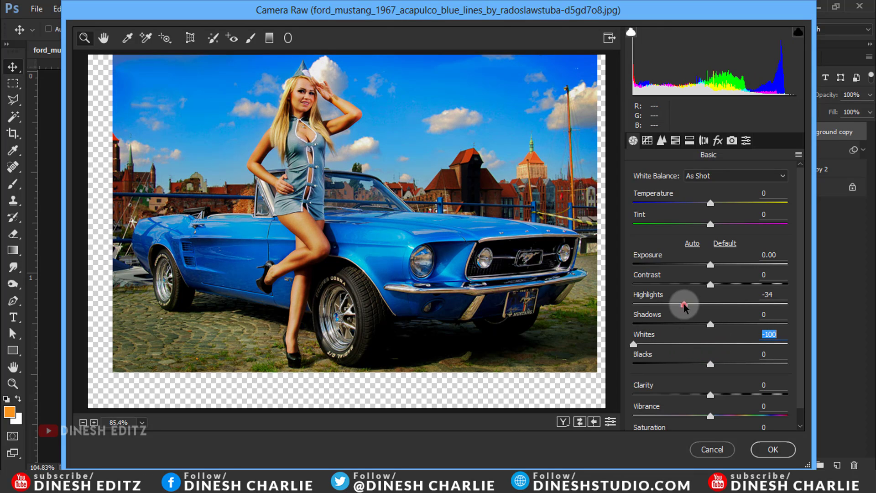
{"action": "left_click_drag", "start_coordinate": [684, 305], "coordinate": [719, 307]}
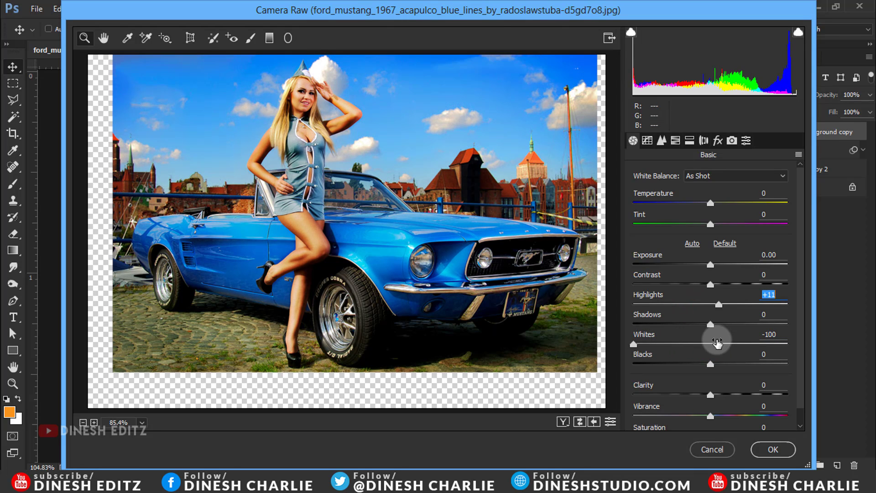
Step: In HSL Saturation, boost oranges and aquas and set Blues to +73
{"action": "left_click", "coordinate": [676, 140]}
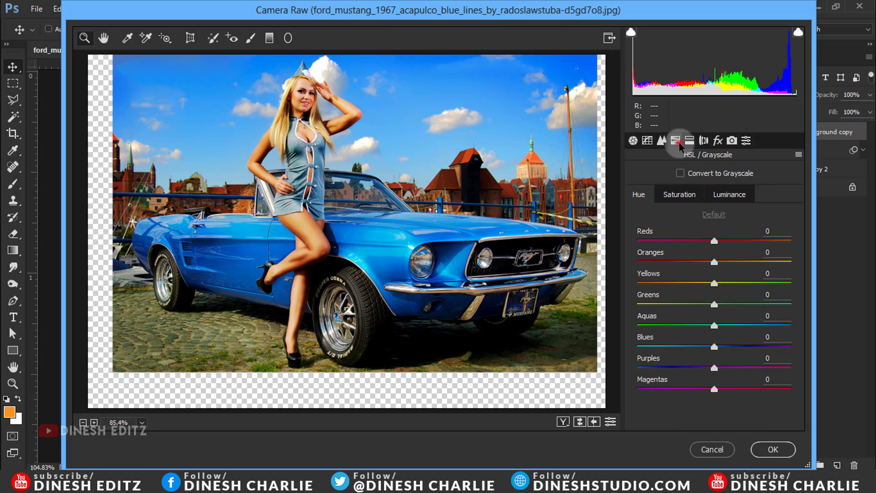
{"action": "left_click", "coordinate": [691, 204]}
{"action": "mouse_move", "coordinate": [714, 262]}
{"action": "left_mouse_down"}
{"action": "mouse_move", "coordinate": [757, 284]}
{"action": "mouse_move", "coordinate": [722, 297]}
{"action": "mouse_move", "coordinate": [696, 330]}
{"action": "mouse_move", "coordinate": [835, 319]}
{"action": "left_mouse_up"}
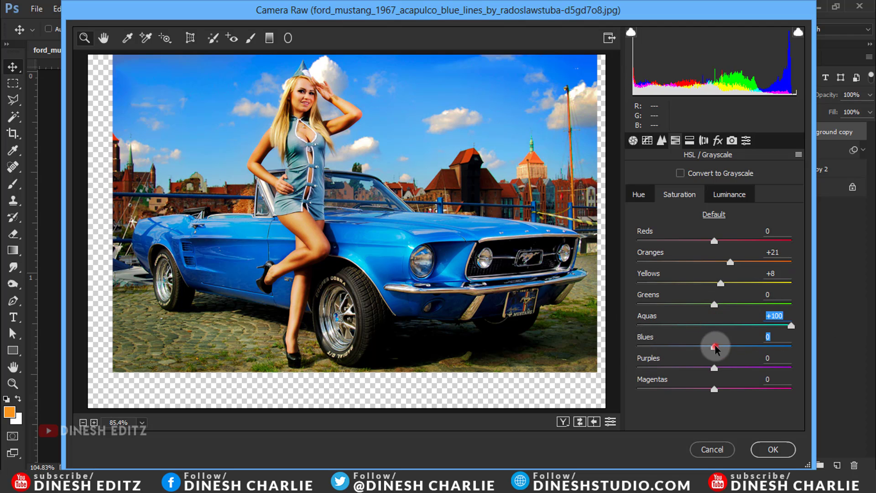
{"action": "left_click_drag", "start_coordinate": [715, 348], "coordinate": [771, 354]}
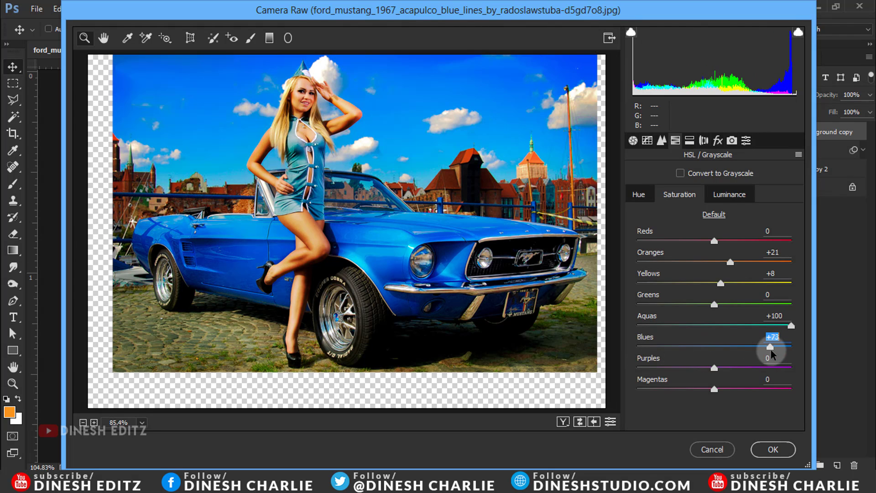
{"action": "left_click", "coordinate": [639, 194]}
Step: Set Shadows to +81 and Highlights to -66, then apply the Camera Raw filter
{"action": "left_click", "coordinate": [633, 140]}
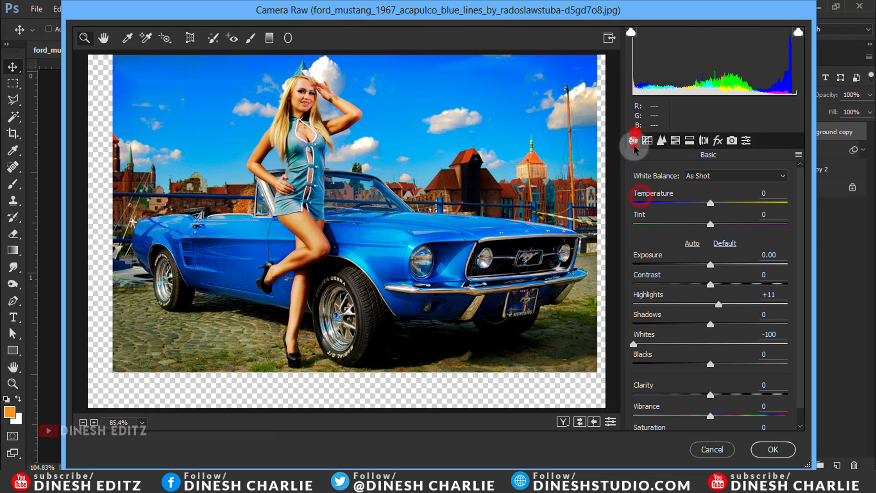
{"action": "mouse_move", "coordinate": [710, 324]}
{"action": "left_mouse_down"}
{"action": "mouse_move", "coordinate": [780, 325]}
{"action": "mouse_move", "coordinate": [772, 326]}
{"action": "left_mouse_up"}
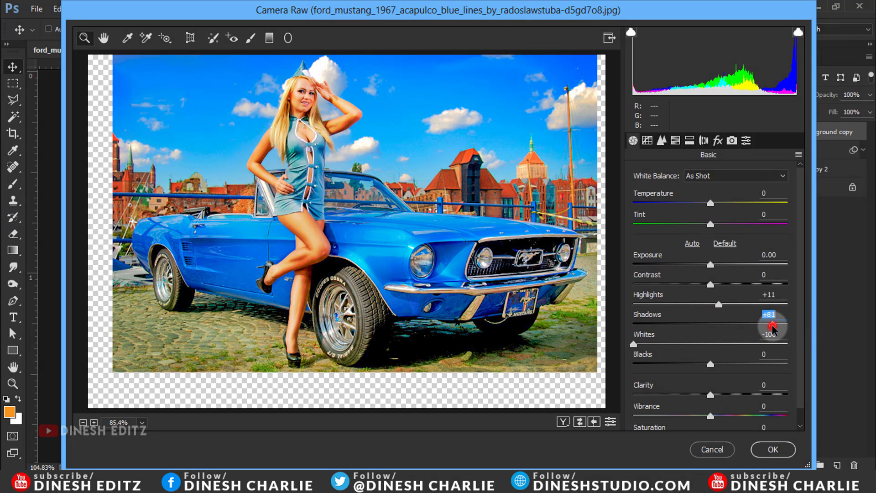
{"action": "left_click_drag", "start_coordinate": [718, 304], "coordinate": [659, 314]}
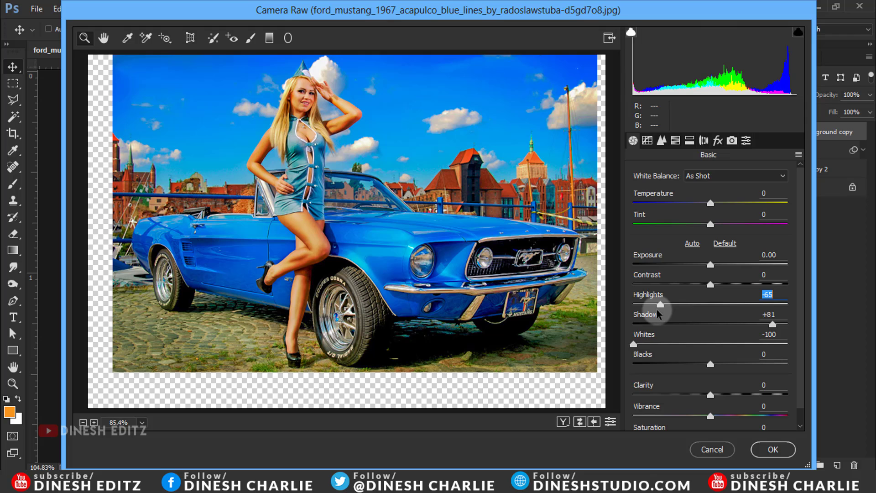
{"action": "left_click", "coordinate": [772, 452]}
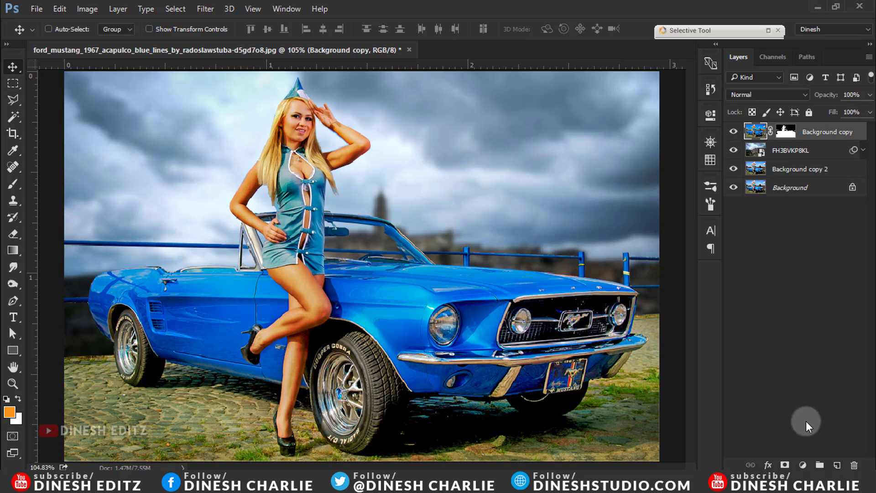
Step: Add a Levels 1 layer clipped to Background copy with lowered output whites
{"action": "left_click", "coordinate": [802, 464]}
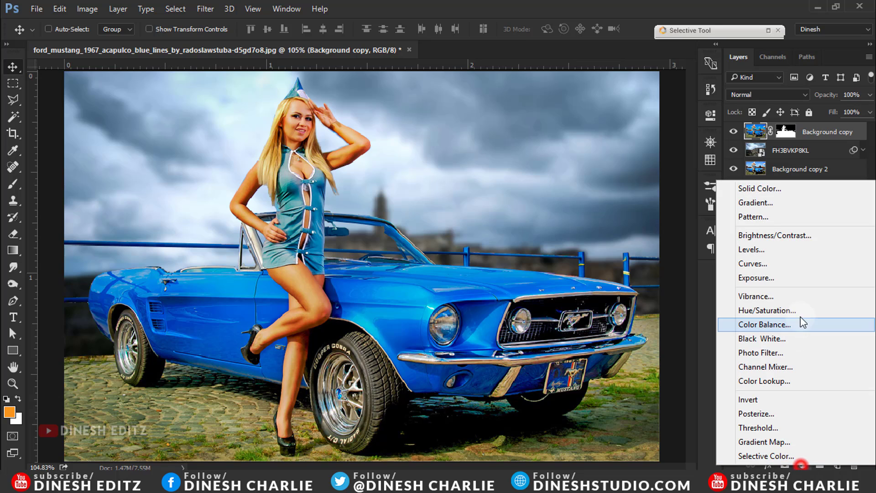
{"action": "left_click", "coordinate": [773, 253]}
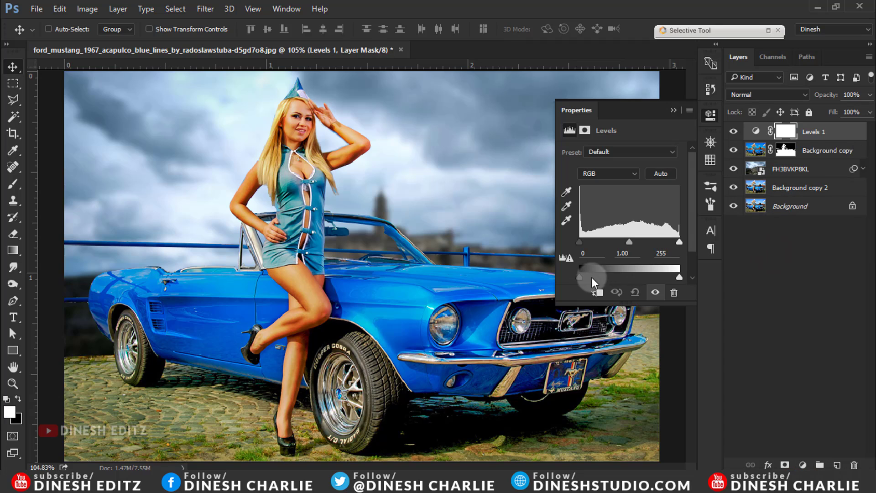
{"action": "left_click", "coordinate": [598, 293]}
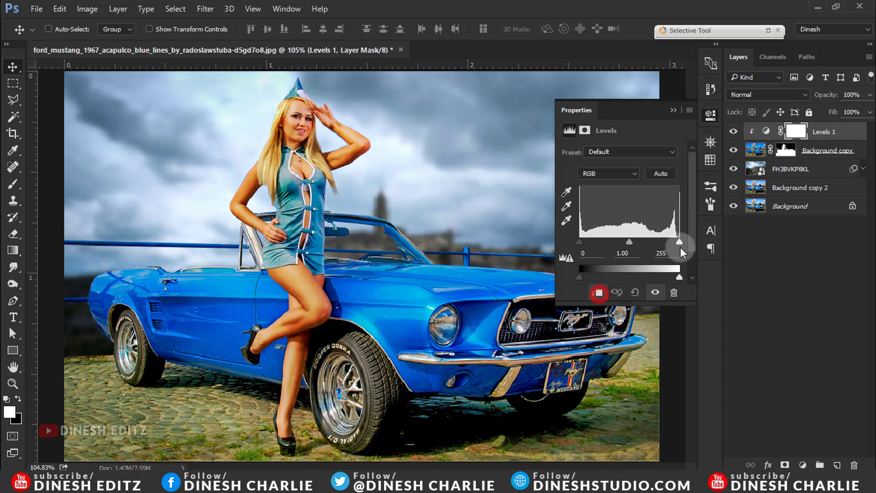
{"action": "left_click_drag", "start_coordinate": [679, 242], "coordinate": [688, 242]}
{"action": "left_click_drag", "start_coordinate": [680, 276], "coordinate": [654, 275]}
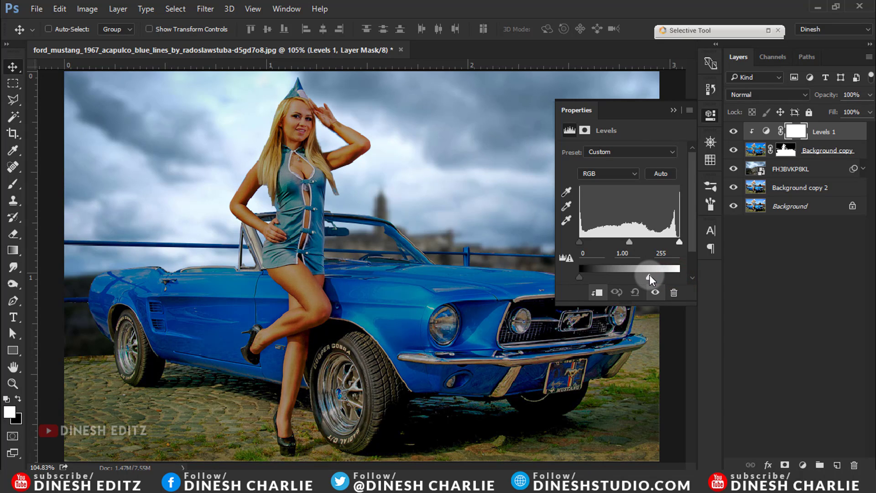
{"action": "left_click", "coordinate": [670, 114]}
{"action": "left_click", "coordinate": [794, 131]}
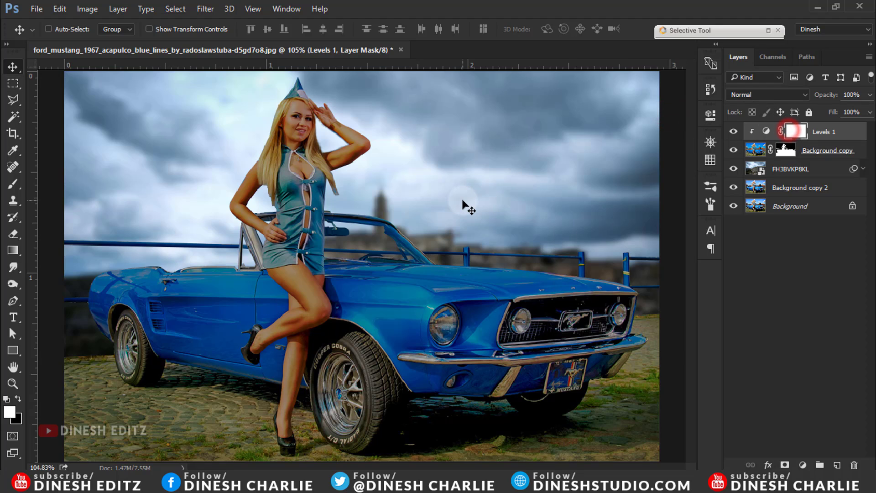
Step: Paint the Levels 1 mask over the raised arm, face, neck and hat tip
{"action": "key", "text": "b"}
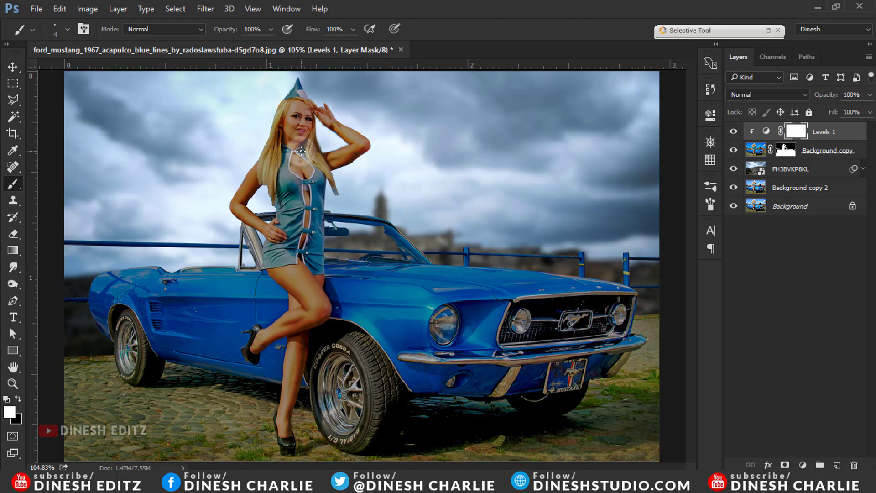
{"action": "key", "text": "bracketright"}
{"action": "key", "text": "bracketright"}
{"action": "key", "text": "bracketright"}
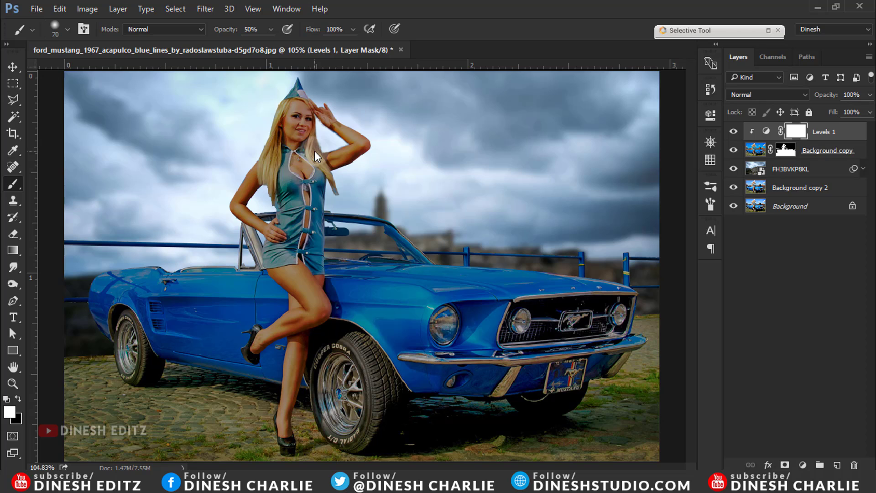
{"action": "left_click_drag", "start_coordinate": [319, 147], "coordinate": [388, 205]}
{"action": "key", "text": "bracketleft"}
{"action": "key", "text": "bracketleft"}
{"action": "key", "text": "bracketleft"}
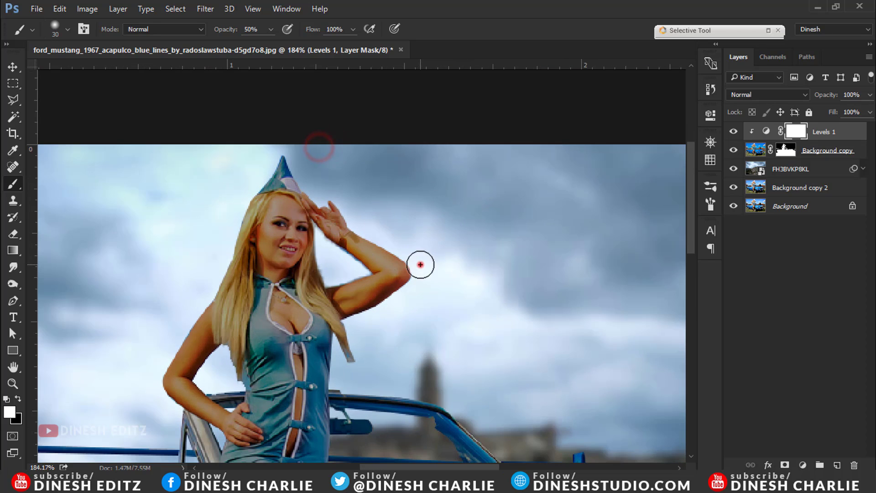
{"action": "left_click_drag", "start_coordinate": [352, 227], "coordinate": [417, 264]}
{"action": "left_click_drag", "start_coordinate": [328, 249], "coordinate": [426, 272]}
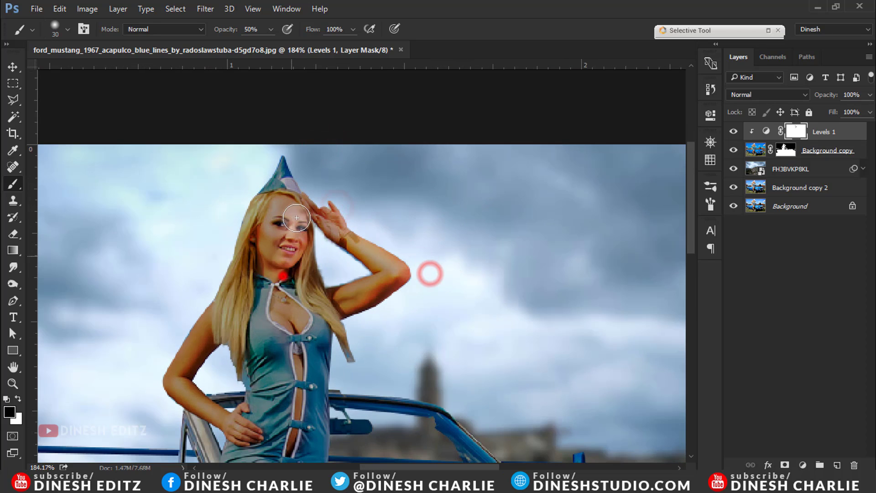
{"action": "key", "text": "x"}
{"action": "left_click_drag", "start_coordinate": [283, 276], "coordinate": [251, 319]}
{"action": "left_click_drag", "start_coordinate": [292, 160], "coordinate": [289, 176]}
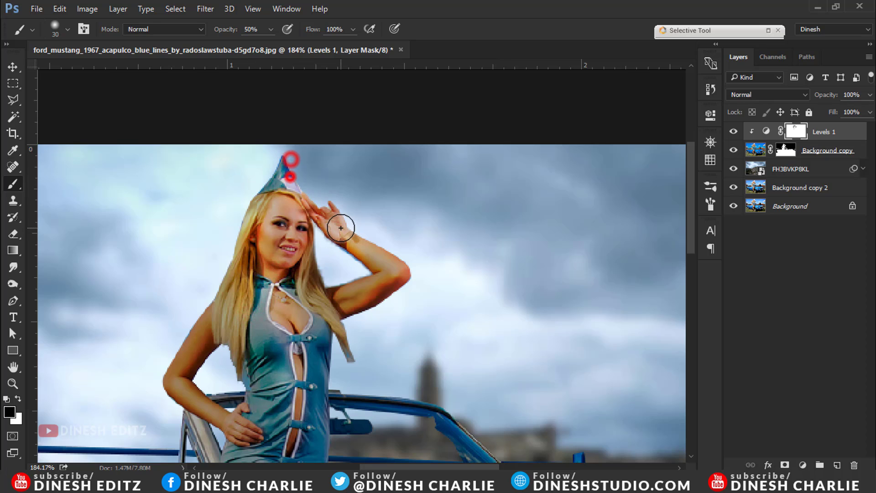
Step: With a 70 brush at 10-20% opacity, paint the mask over torso, arm and legs
{"action": "mouse_move", "coordinate": [346, 225]}
{"action": "left_mouse_down"}
{"action": "mouse_move", "coordinate": [354, 229]}
{"action": "mouse_move", "coordinate": [360, 280]}
{"action": "left_mouse_up"}
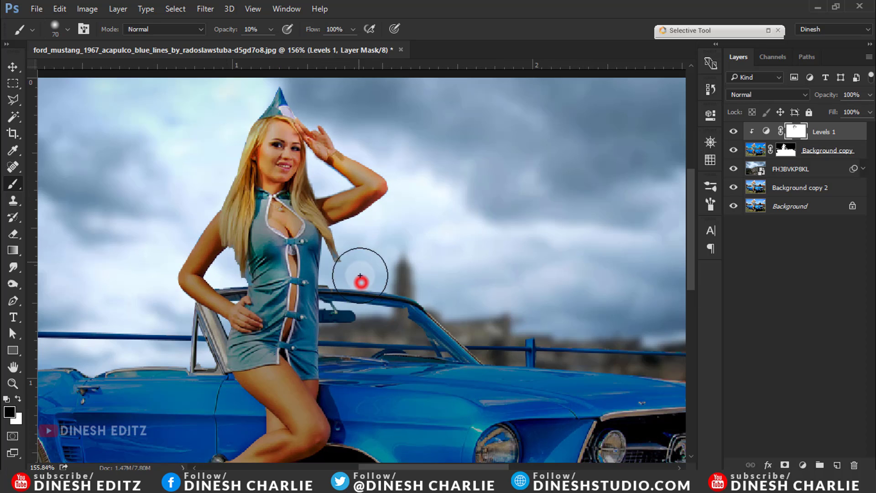
{"action": "left_click", "coordinate": [283, 336]}
{"action": "left_click", "coordinate": [254, 194]}
{"action": "left_click", "coordinate": [321, 197]}
{"action": "key", "text": "2"}
{"action": "left_click_drag", "start_coordinate": [205, 277], "coordinate": [213, 238]}
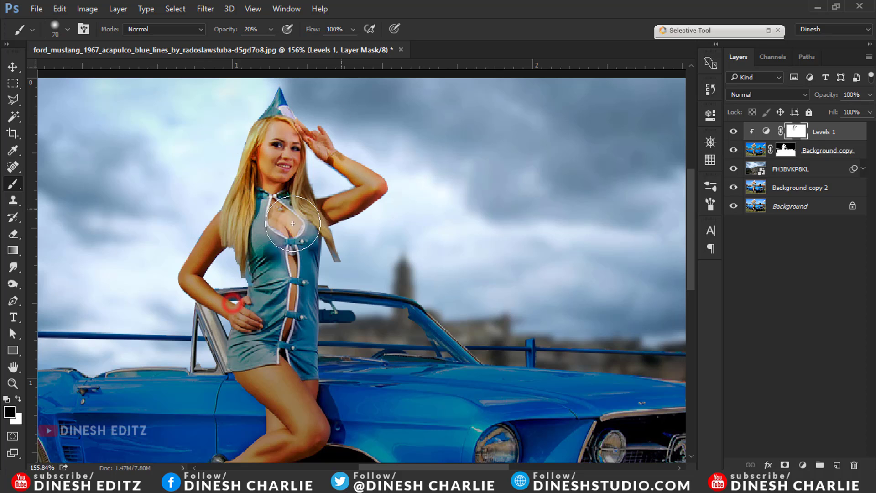
{"action": "left_click_drag", "start_coordinate": [293, 223], "coordinate": [295, 417]}
{"action": "left_click", "coordinate": [359, 319]}
Step: Refine the mask along the hood edge, hand, chin, dress and lower leg
{"action": "left_click_drag", "start_coordinate": [559, 345], "coordinate": [286, 274]}
{"action": "key", "text": "5"}
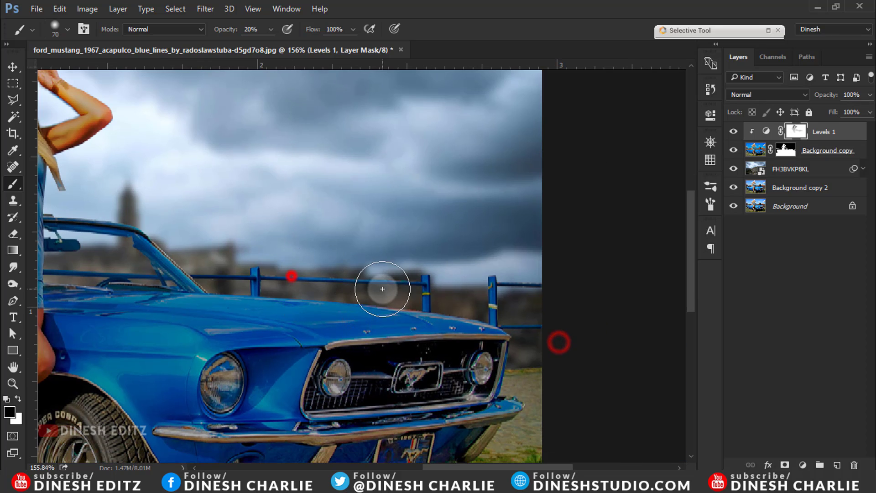
{"action": "left_click_drag", "start_coordinate": [206, 286], "coordinate": [227, 288]}
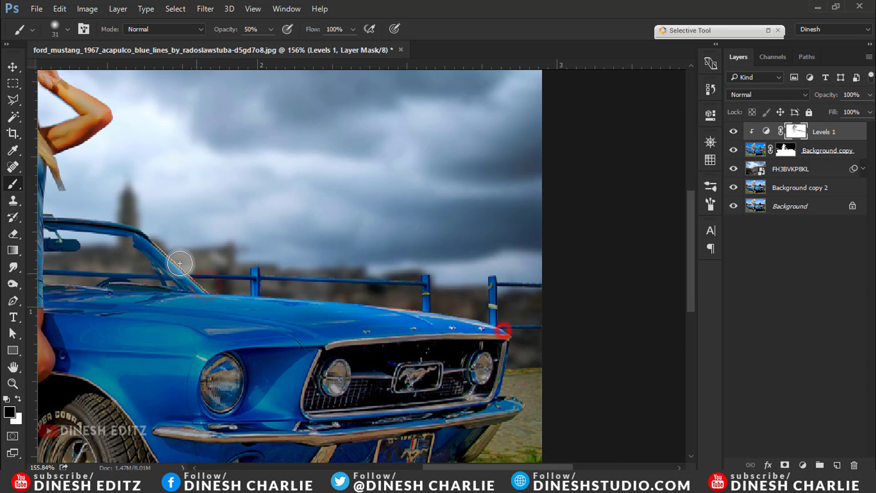
{"action": "left_click_drag", "start_coordinate": [145, 208], "coordinate": [277, 250]}
{"action": "left_click_drag", "start_coordinate": [241, 175], "coordinate": [276, 264]}
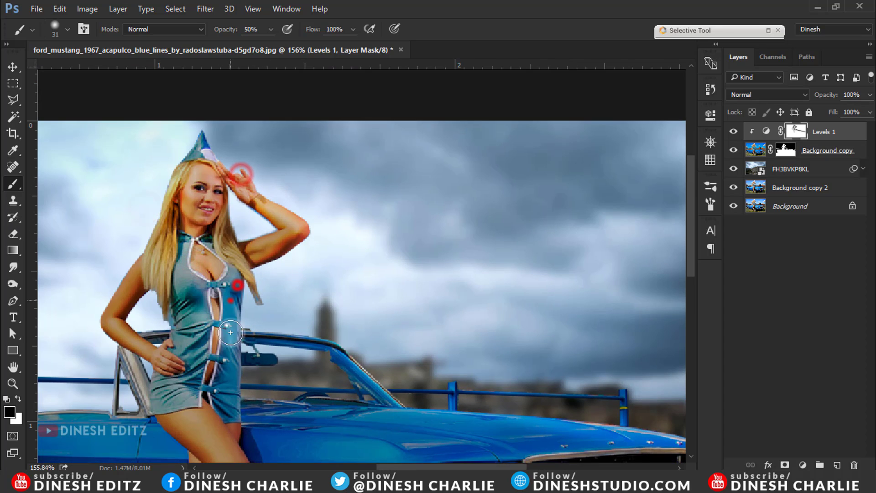
{"action": "mouse_move", "coordinate": [214, 224]}
{"action": "left_mouse_down"}
{"action": "mouse_move", "coordinate": [217, 365]}
{"action": "mouse_move", "coordinate": [219, 187]}
{"action": "left_mouse_up"}
{"action": "left_click_drag", "start_coordinate": [228, 251], "coordinate": [201, 347]}
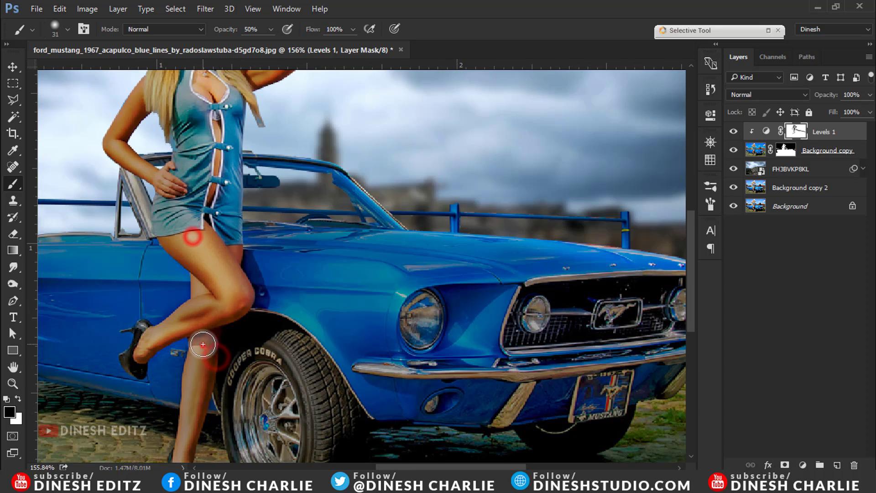
{"action": "left_click_drag", "start_coordinate": [216, 305], "coordinate": [182, 438]}
{"action": "left_click", "coordinate": [178, 453]}
Step: Paint the mask along the car door, fit the image and toggle Levels 1 to compare
{"action": "mouse_move", "coordinate": [196, 260]}
{"action": "left_mouse_down"}
{"action": "mouse_move", "coordinate": [176, 186]}
{"action": "mouse_move", "coordinate": [321, 213]}
{"action": "mouse_move", "coordinate": [573, 280]}
{"action": "left_mouse_up"}
{"action": "left_click", "coordinate": [458, 223]}
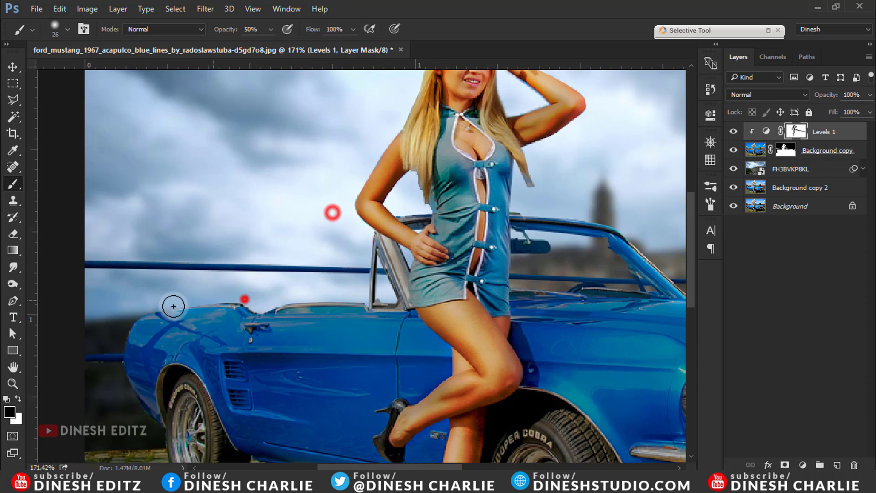
{"action": "left_click_drag", "start_coordinate": [451, 264], "coordinate": [199, 228]}
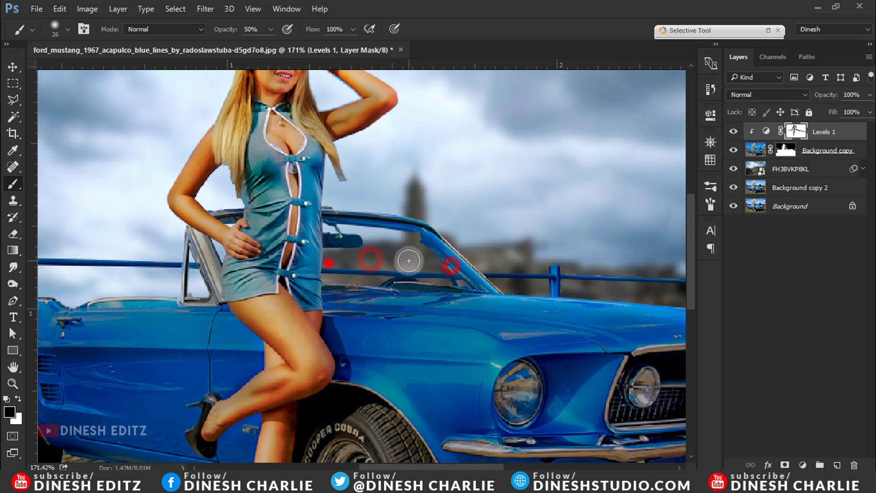
{"action": "left_click_drag", "start_coordinate": [539, 240], "coordinate": [370, 236]}
{"action": "scroll", "coordinate": [593, 226], "scroll_direction": "down", "scroll_amount": 2}
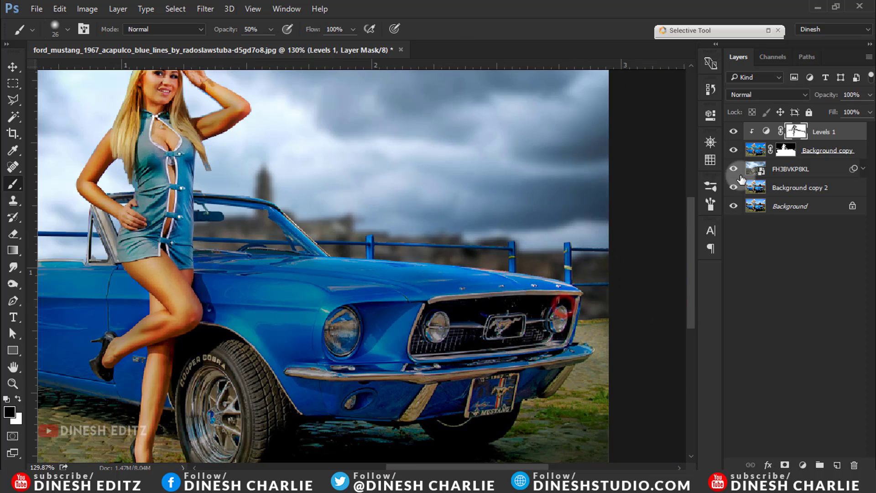
{"action": "key", "text": "ctrl+0"}
{"action": "left_click", "coordinate": [735, 134]}
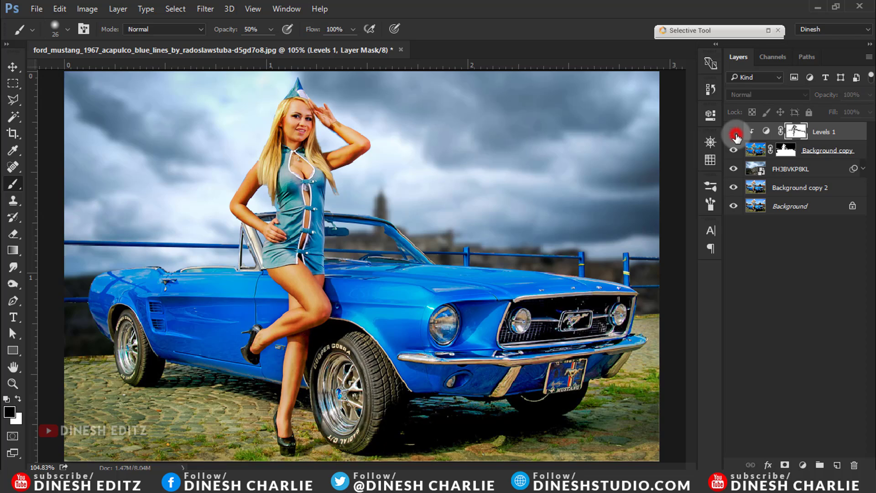
{"action": "left_click", "coordinate": [734, 133]}
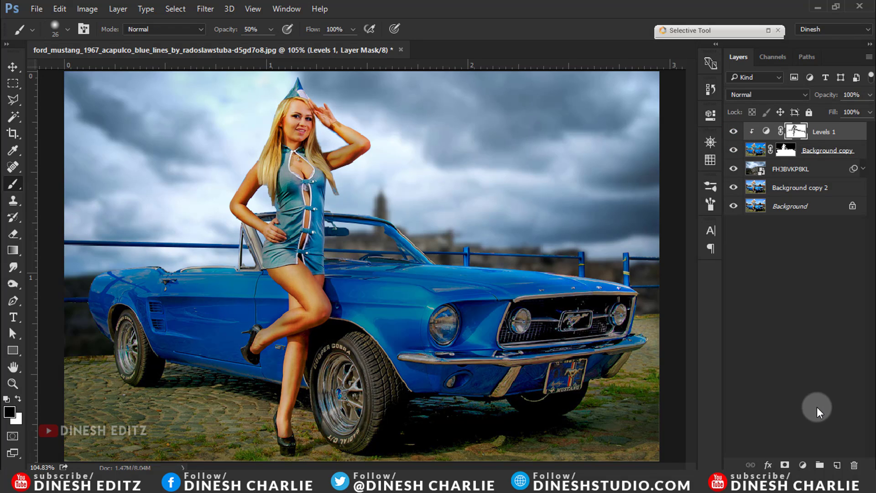
Step: Add a new layer filled with 50% Gray, set it to Overlay and clip it to Levels 1
{"action": "left_click", "coordinate": [839, 464]}
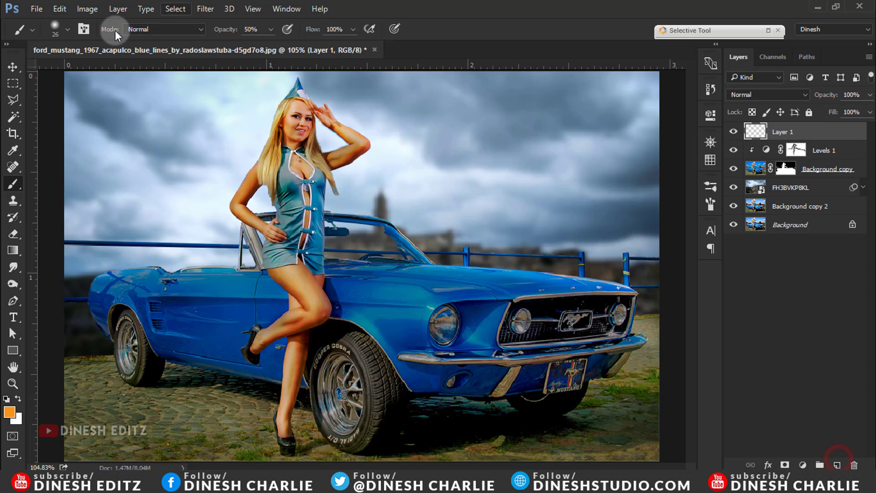
{"action": "left_click", "coordinate": [64, 8]}
{"action": "left_click", "coordinate": [117, 174]}
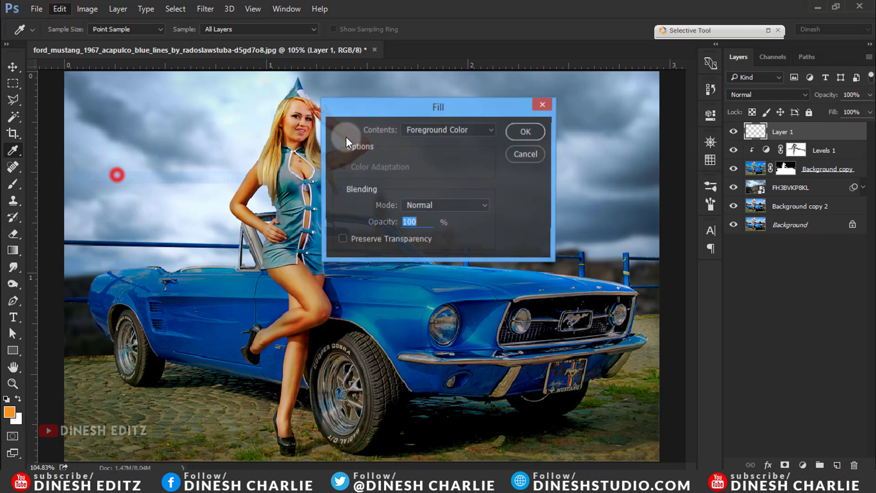
{"action": "left_click", "coordinate": [453, 130]}
{"action": "left_click", "coordinate": [462, 224]}
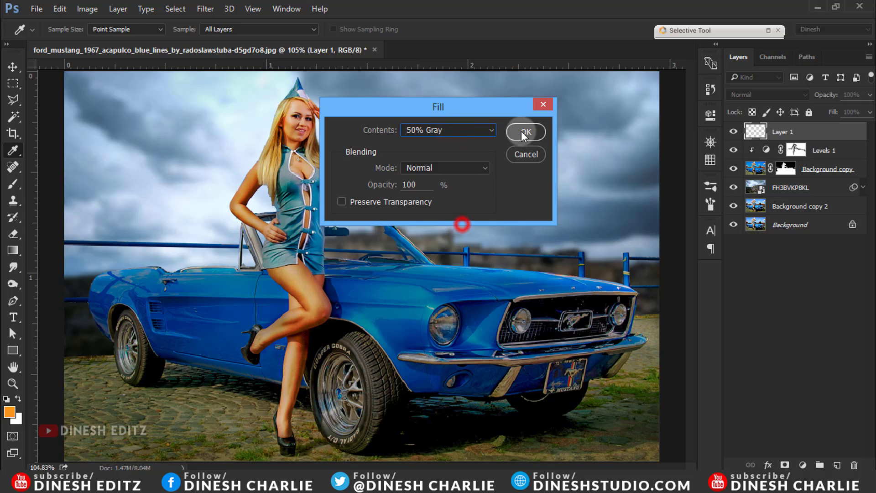
{"action": "left_click", "coordinate": [521, 132]}
{"action": "key", "text": "b"}
{"action": "left_click", "coordinate": [749, 95]}
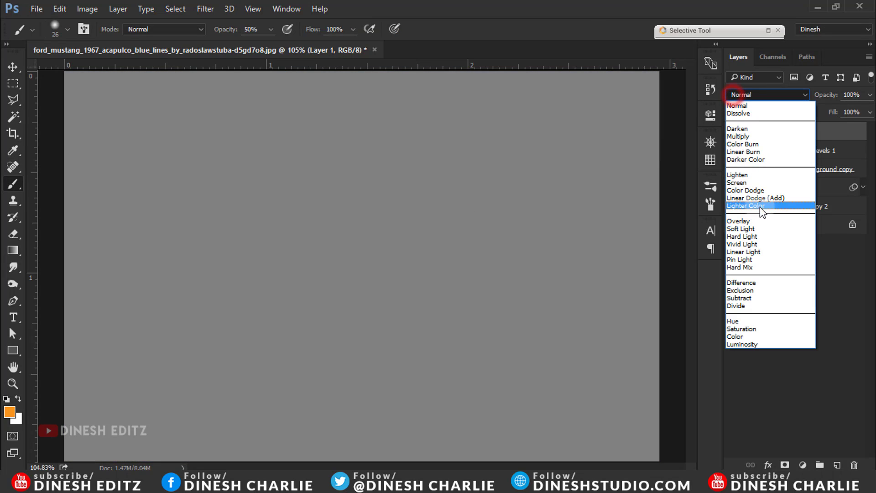
{"action": "left_click", "coordinate": [763, 225]}
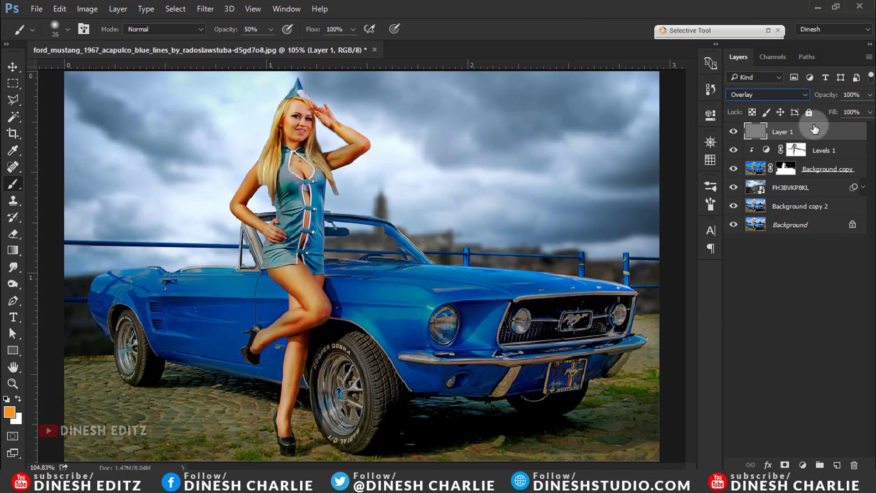
{"action": "right_click", "coordinate": [814, 130]}
{"action": "left_click", "coordinate": [627, 297]}
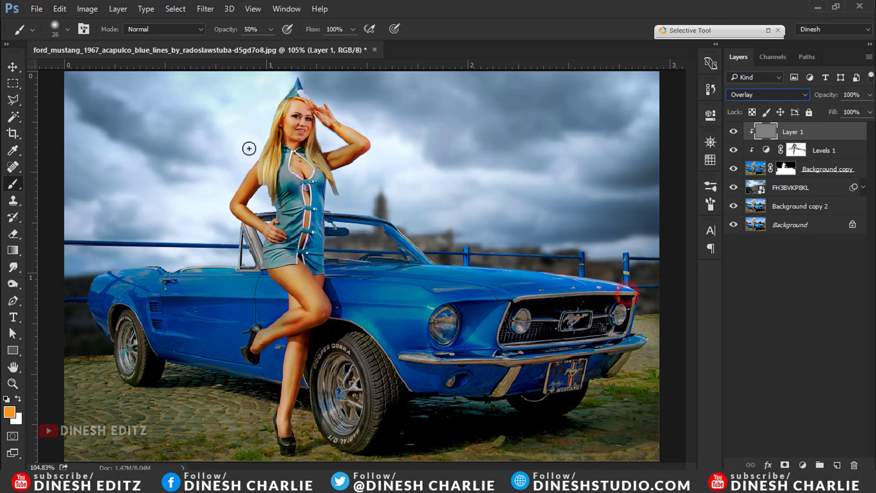
Step: Dodge the car's front fender, body, rear and headlight area, plus a stretch of leg
{"action": "left_click", "coordinate": [14, 287]}
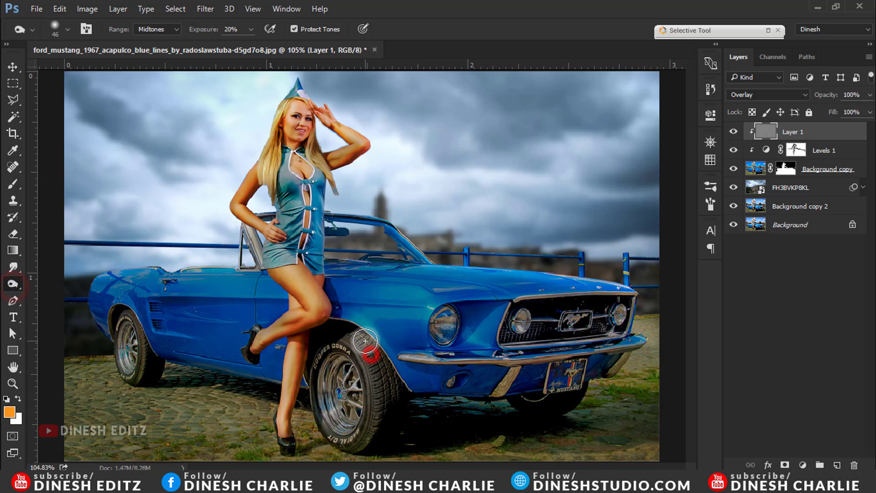
{"action": "scroll", "coordinate": [189, 317], "scroll_direction": "up", "scroll_amount": 3, "text": "alt"}
{"action": "left_click_drag", "start_coordinate": [142, 295], "coordinate": [514, 370]}
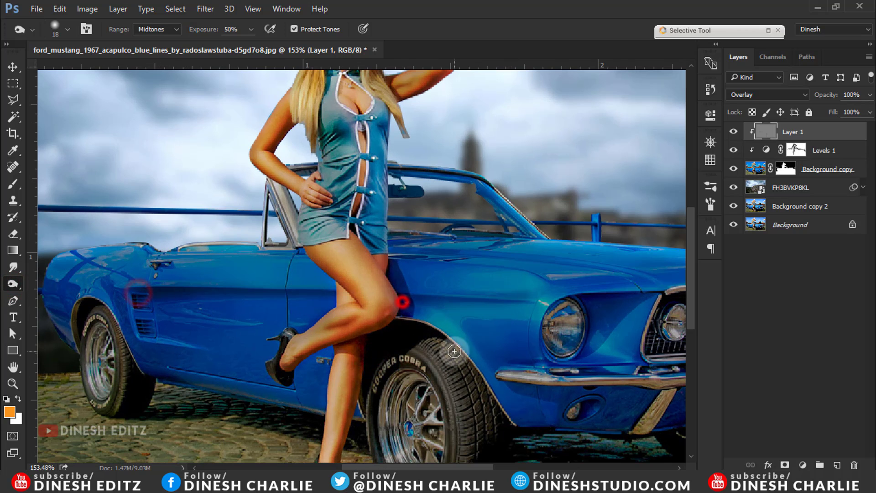
{"action": "left_click_drag", "start_coordinate": [172, 371], "coordinate": [136, 379]}
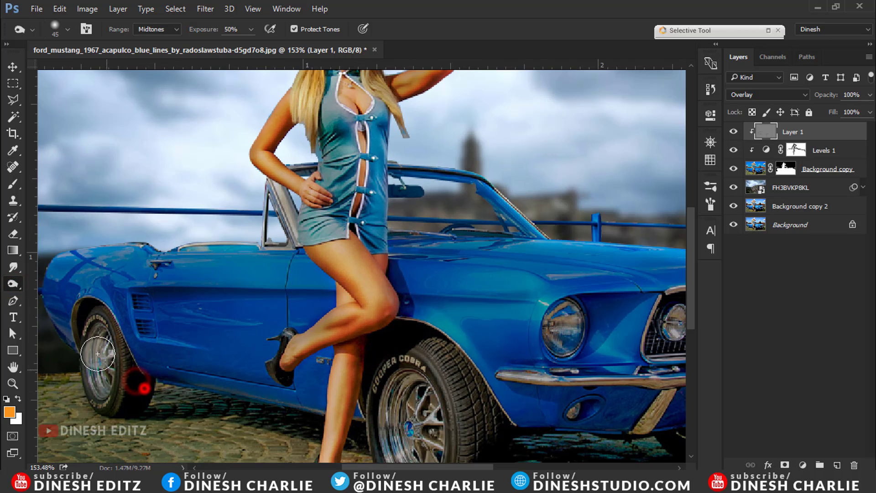
{"action": "scroll", "coordinate": [392, 421], "scroll_direction": "down", "scroll_amount": 2, "text": "alt"}
{"action": "scroll", "coordinate": [325, 366], "scroll_direction": "up", "scroll_amount": 2, "text": "alt"}
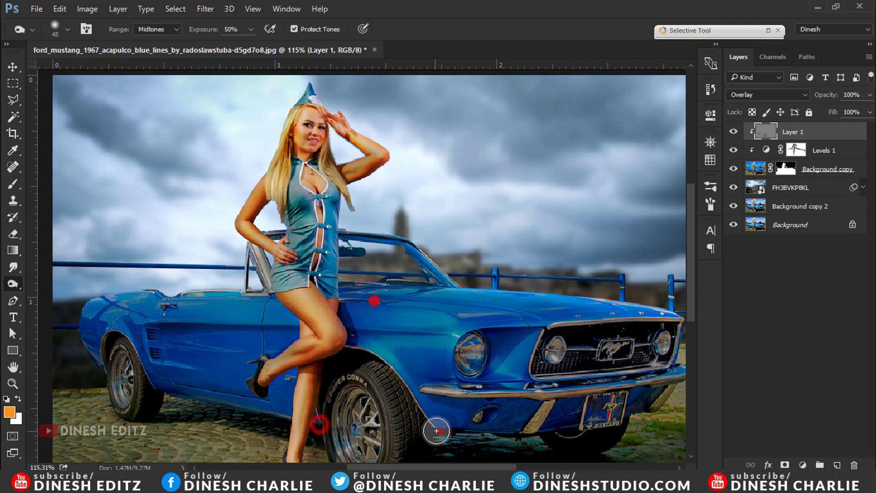
{"action": "scroll", "coordinate": [567, 378], "scroll_direction": "up", "scroll_amount": 2, "text": "alt"}
{"action": "left_click_drag", "start_coordinate": [486, 338], "coordinate": [465, 338]}
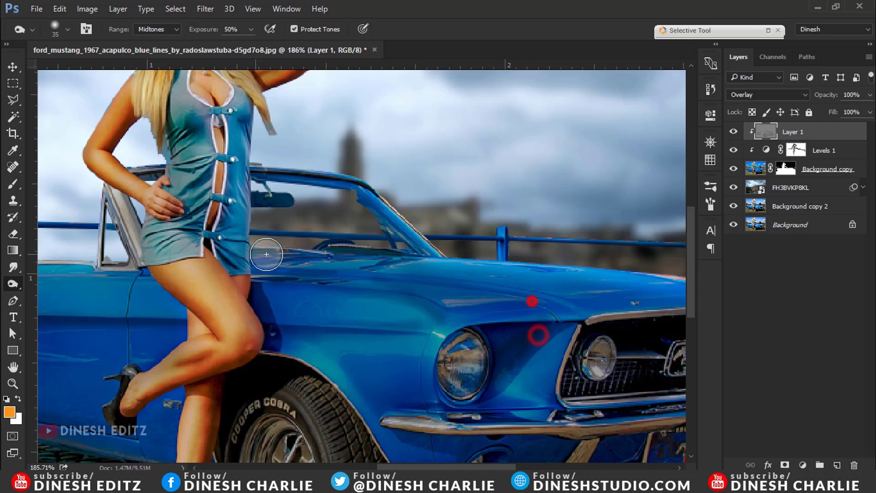
{"action": "left_click_drag", "start_coordinate": [554, 316], "coordinate": [636, 423]}
{"action": "left_click_drag", "start_coordinate": [247, 236], "coordinate": [269, 270]}
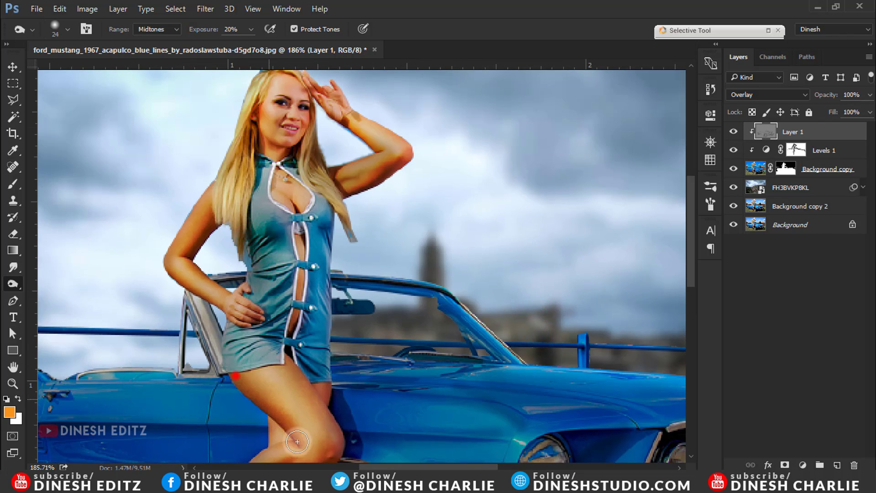
{"action": "left_click_drag", "start_coordinate": [289, 457], "coordinate": [267, 336]}
{"action": "left_click_drag", "start_coordinate": [277, 371], "coordinate": [240, 373]}
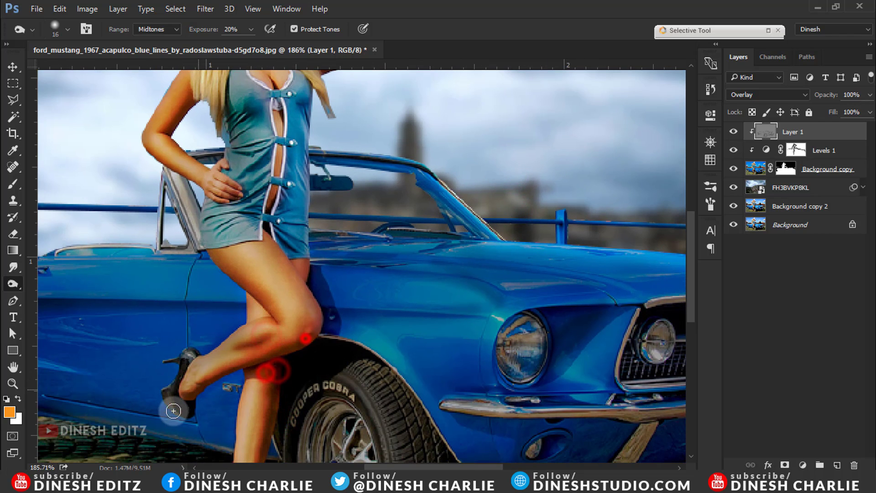
{"action": "mouse_move", "coordinate": [267, 228]}
{"action": "left_mouse_down"}
{"action": "mouse_move", "coordinate": [210, 255]}
{"action": "mouse_move", "coordinate": [272, 270]}
{"action": "left_mouse_up"}
Step: Dodge highlights on the woman's knee, arm, face, dress, shoulder, hat edge and hand
{"action": "left_click", "coordinate": [50, 279]}
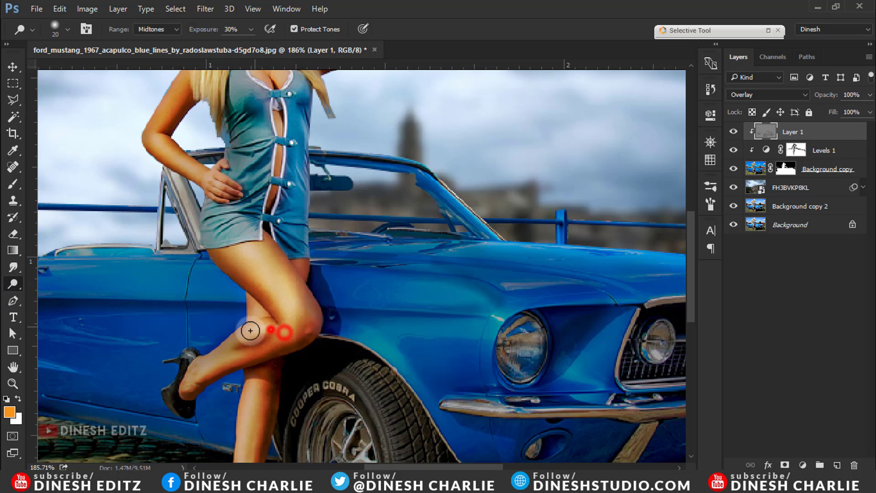
{"action": "left_click_drag", "start_coordinate": [250, 330], "coordinate": [229, 348]}
{"action": "left_click_drag", "start_coordinate": [303, 254], "coordinate": [350, 377]}
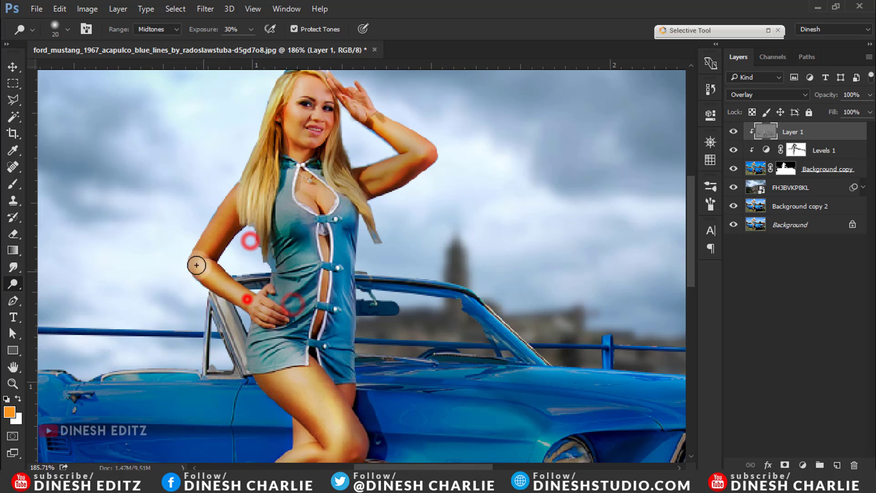
{"action": "left_click_drag", "start_coordinate": [389, 111], "coordinate": [432, 194]}
{"action": "left_click", "coordinate": [351, 157]}
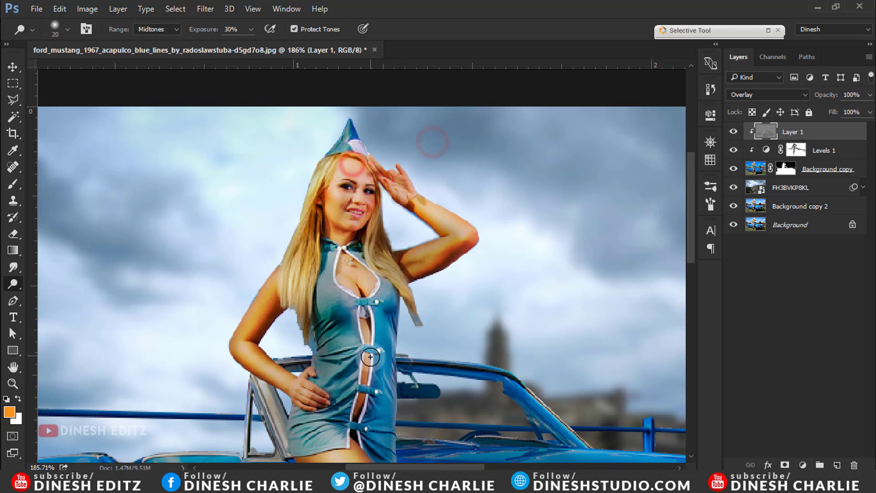
{"action": "left_click", "coordinate": [405, 352]}
{"action": "left_click", "coordinate": [382, 253]}
{"action": "left_click", "coordinate": [327, 155]}
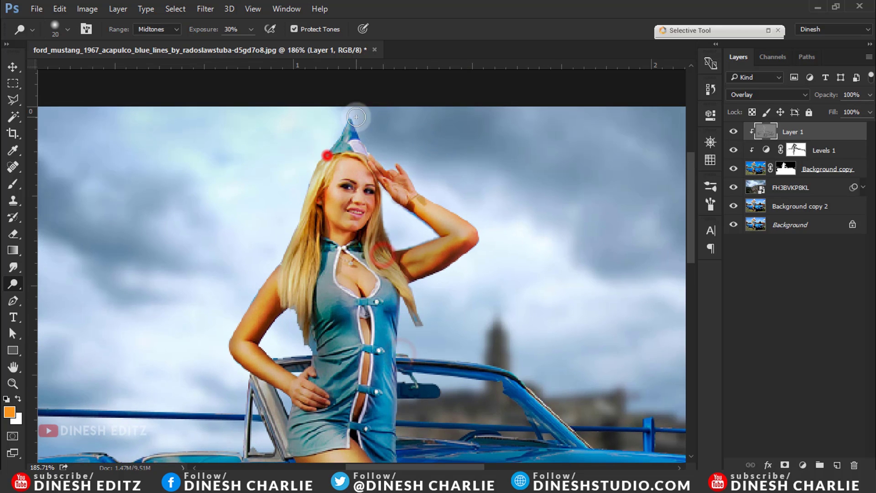
{"action": "left_click", "coordinate": [391, 153]}
{"action": "left_click", "coordinate": [442, 247]}
Step: Dodge highlights on the leg, car body, grille, bumper and the car's rear flank
{"action": "scroll", "coordinate": [294, 283], "scroll_direction": "down", "scroll_amount": 1, "text": "alt"}
{"action": "scroll", "coordinate": [286, 192], "scroll_direction": "down", "scroll_amount": 5}
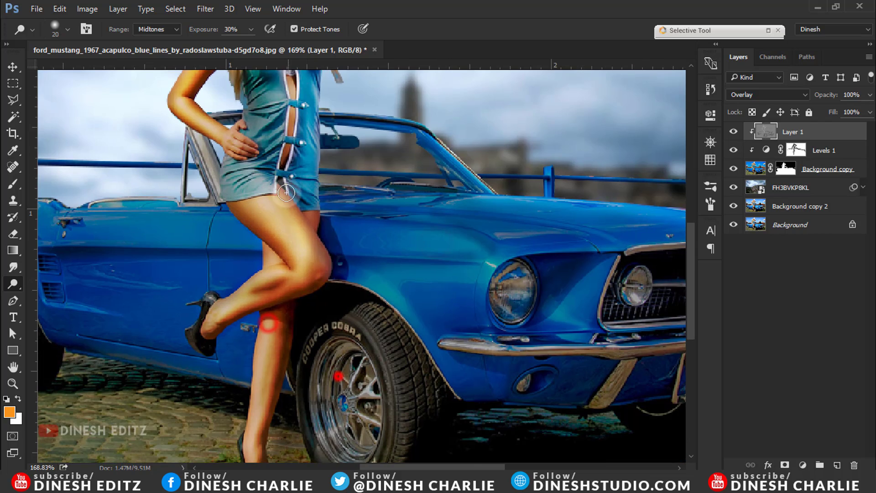
{"action": "scroll", "coordinate": [295, 250], "scroll_direction": "down", "scroll_amount": 3}
{"action": "left_click", "coordinate": [295, 250]}
{"action": "scroll", "coordinate": [384, 323], "scroll_direction": "up", "scroll_amount": 5}
{"action": "left_click", "coordinate": [436, 230]}
{"action": "left_click", "coordinate": [320, 336]}
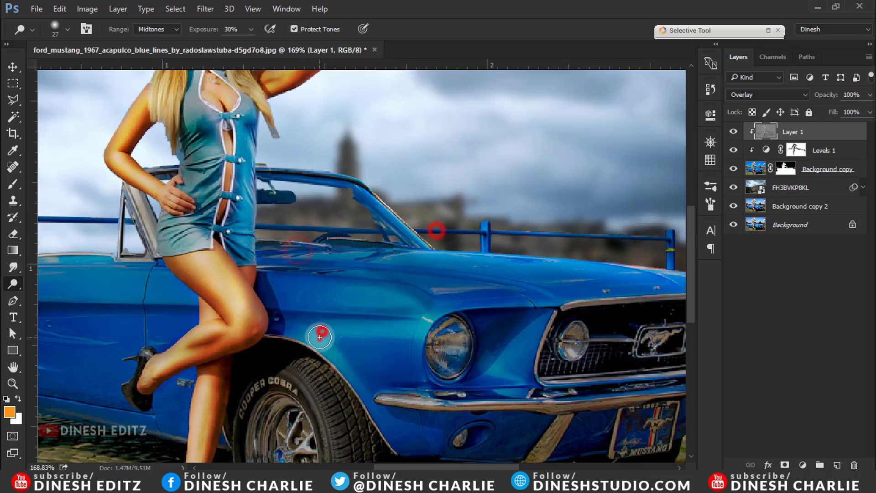
{"action": "scroll", "coordinate": [320, 337], "scroll_direction": "down", "scroll_amount": 3, "text": "alt"}
{"action": "left_click", "coordinate": [471, 294]}
{"action": "left_click", "coordinate": [373, 358]}
{"action": "left_click", "coordinate": [541, 325]}
{"action": "left_click", "coordinate": [320, 284]}
{"action": "left_click", "coordinate": [416, 355]}
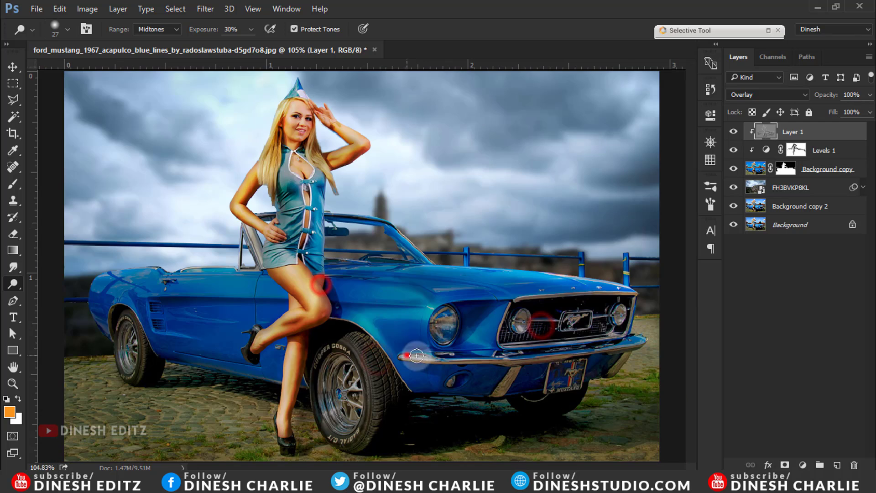
{"action": "left_click", "coordinate": [733, 132]}
{"action": "left_click", "coordinate": [166, 327]}
{"action": "left_click", "coordinate": [102, 281]}
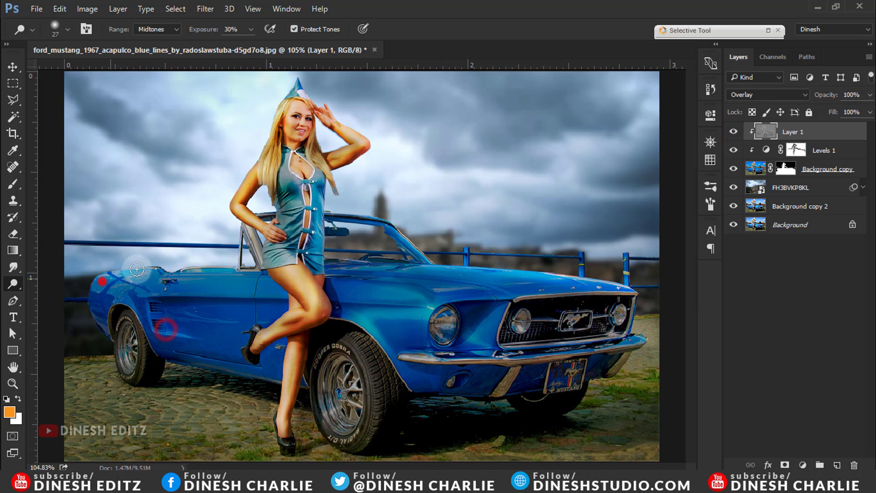
Step: Enlarge the brush and toggle the overlay layer off and on to compare
{"action": "left_click_drag", "start_coordinate": [269, 196], "coordinate": [286, 196]}
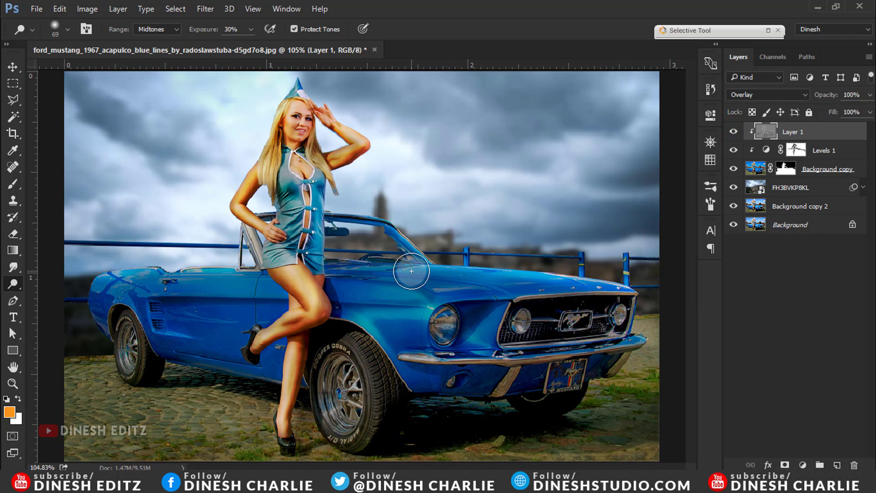
{"action": "left_click", "coordinate": [734, 131]}
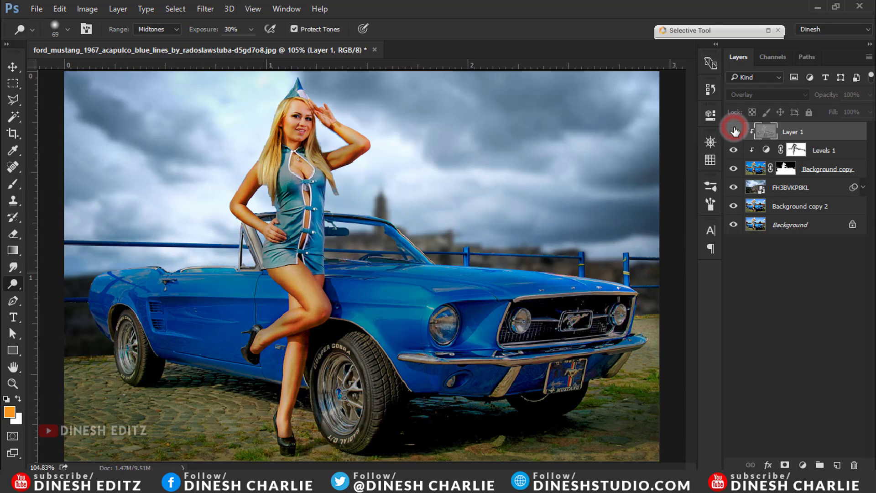
{"action": "left_click", "coordinate": [734, 131]}
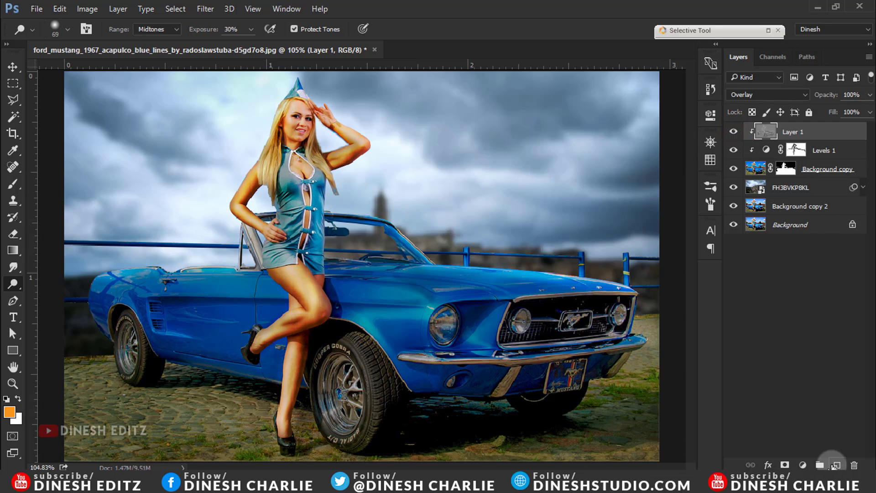
Step: Add a new layer and sample the car's blue as the foreground colour
{"action": "left_click", "coordinate": [835, 466]}
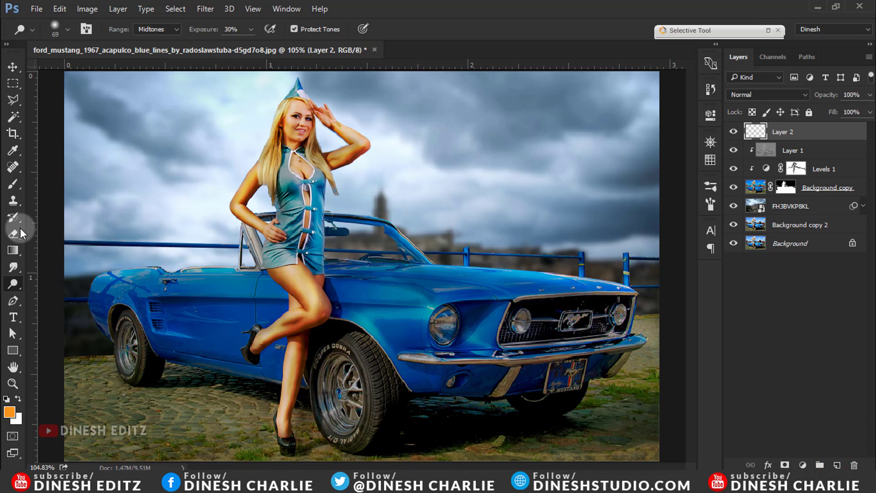
{"action": "left_click", "coordinate": [9, 412]}
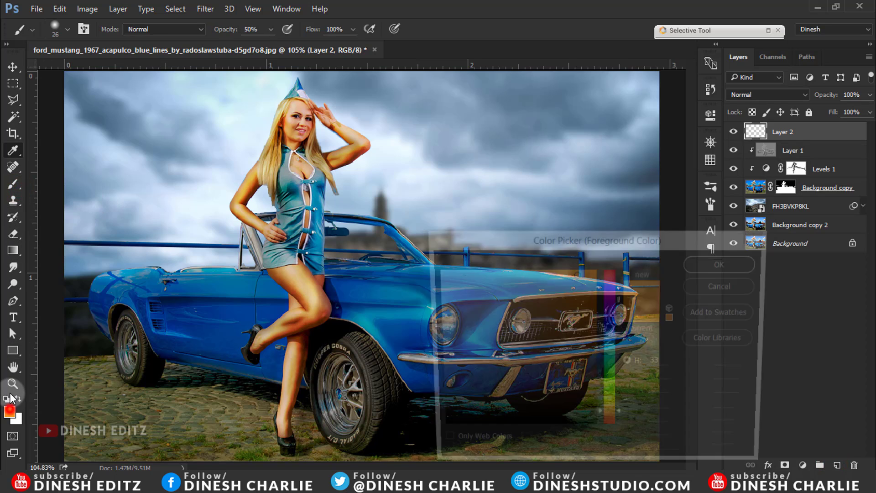
{"action": "left_click", "coordinate": [394, 313]}
{"action": "left_click", "coordinate": [725, 263]}
Step: Paint a 146 px blue glow on the left headlight and set the layer to Screen
{"action": "key", "text": "b"}
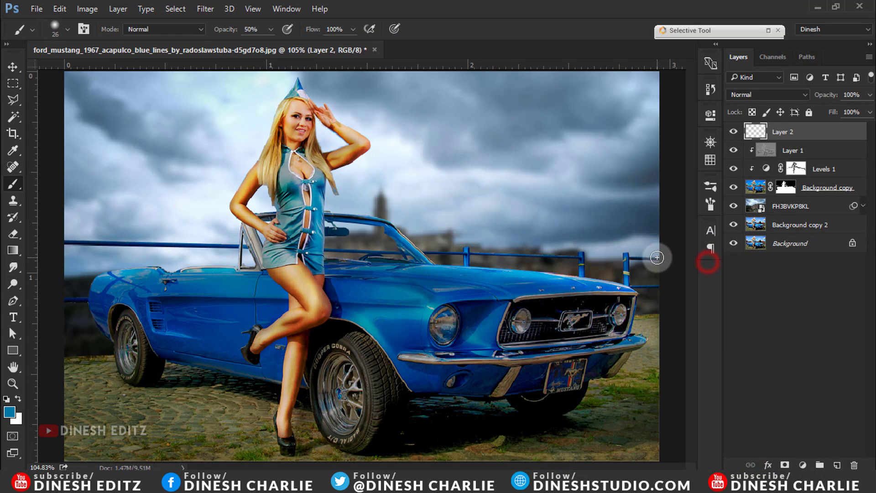
{"action": "mouse_move", "coordinate": [454, 324]}
{"action": "left_mouse_down"}
{"action": "mouse_move", "coordinate": [496, 331]}
{"action": "mouse_move", "coordinate": [449, 328]}
{"action": "left_mouse_up"}
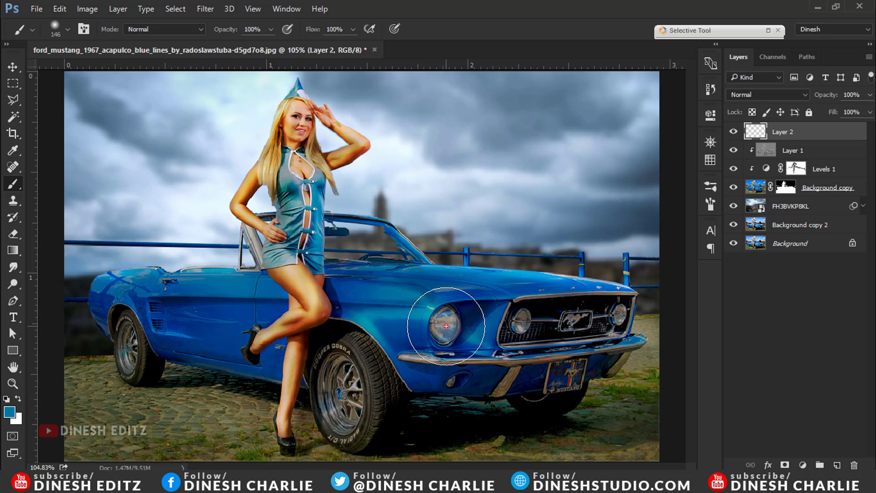
{"action": "left_click", "coordinate": [446, 326]}
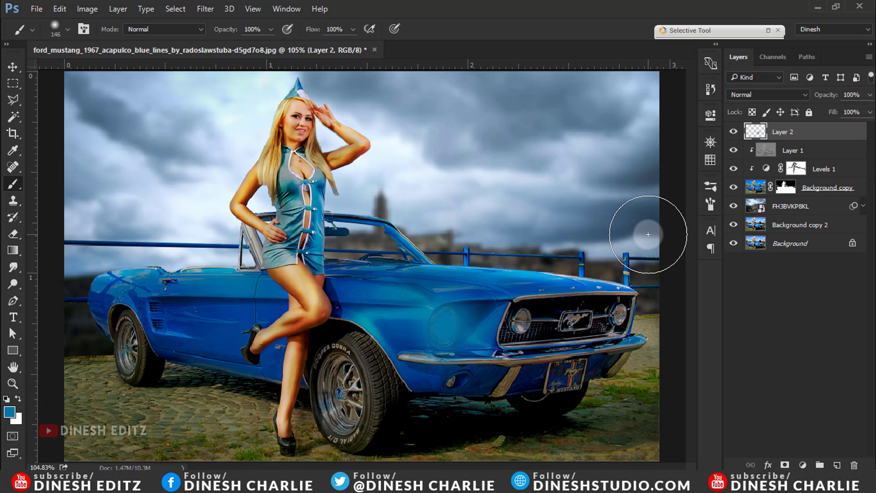
{"action": "left_click", "coordinate": [777, 95]}
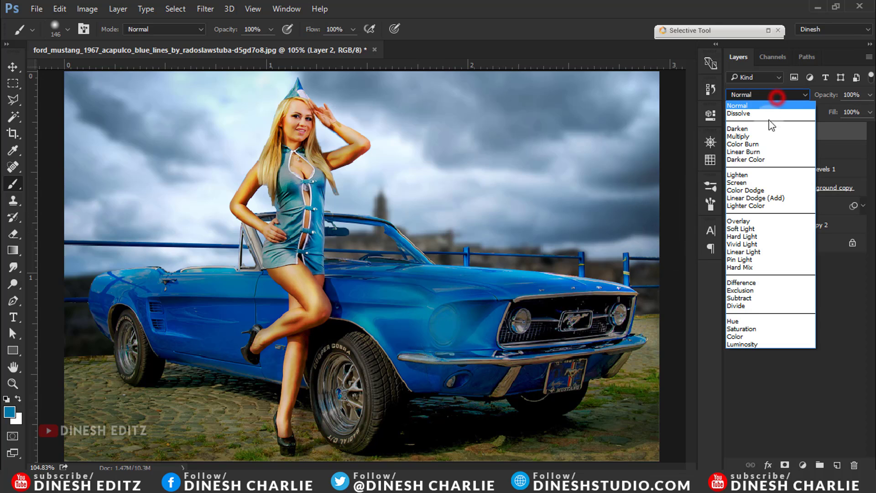
{"action": "left_click", "coordinate": [763, 186]}
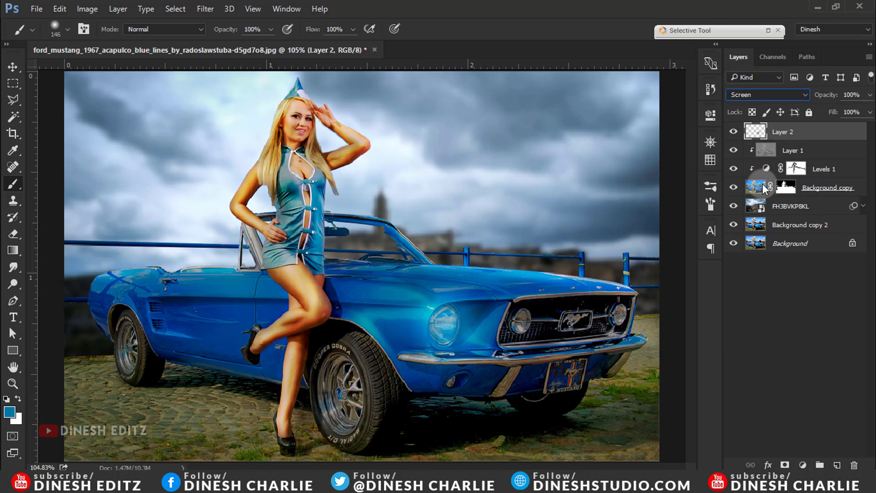
{"action": "left_click", "coordinate": [545, 327]}
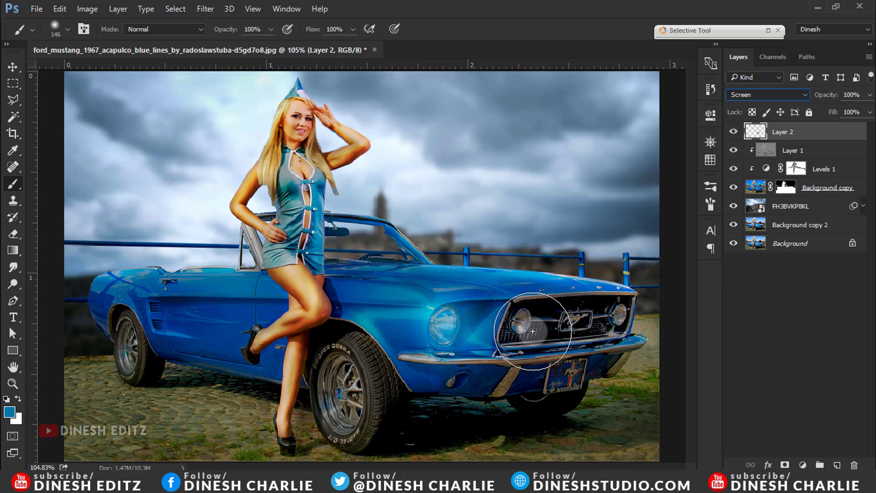
{"action": "key", "text": "ctrl+z"}
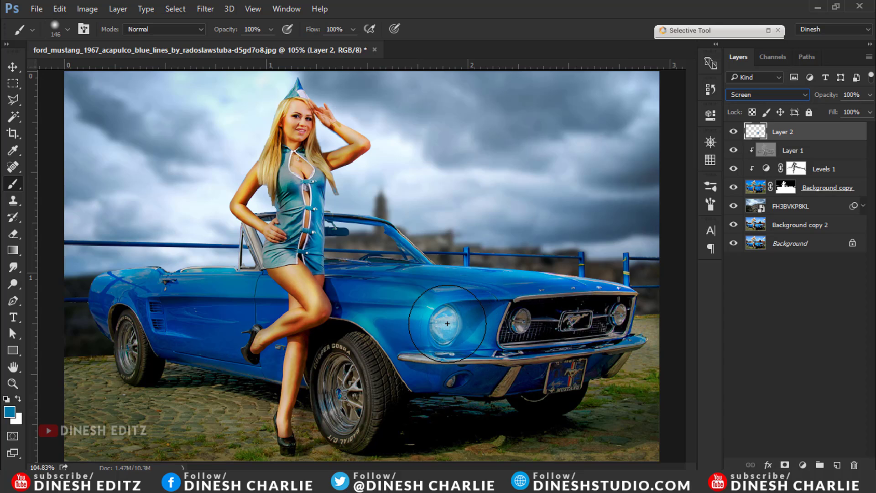
Step: Switch the colour to white and paint a 41 px soft glow on the headlight
{"action": "left_click", "coordinate": [15, 413]}
{"action": "left_click", "coordinate": [721, 281]}
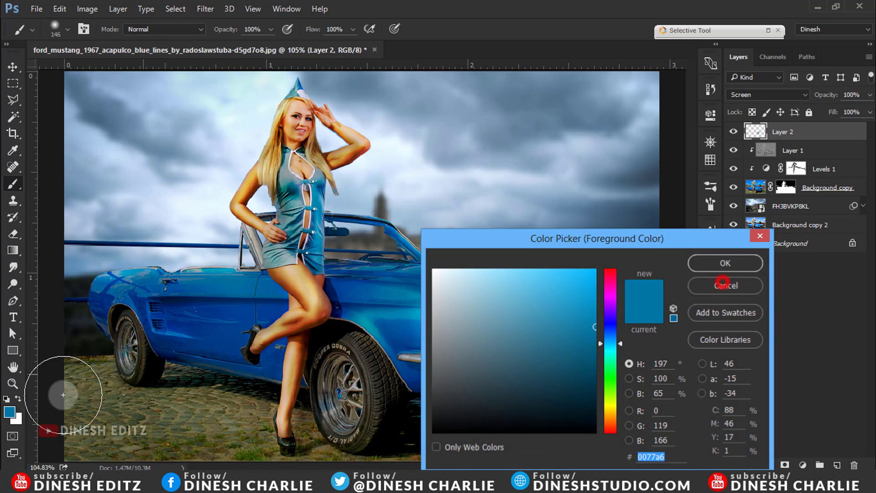
{"action": "left_click", "coordinate": [18, 399]}
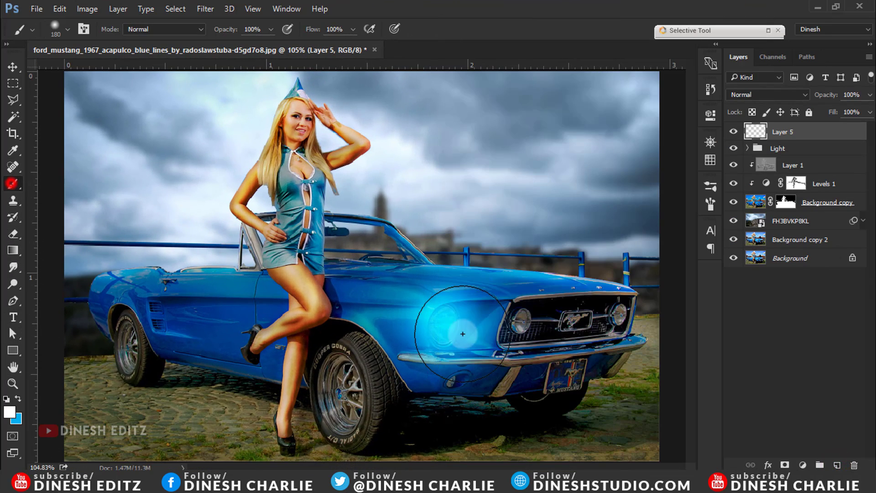
{"action": "left_click_drag", "start_coordinate": [525, 319], "coordinate": [480, 330]}
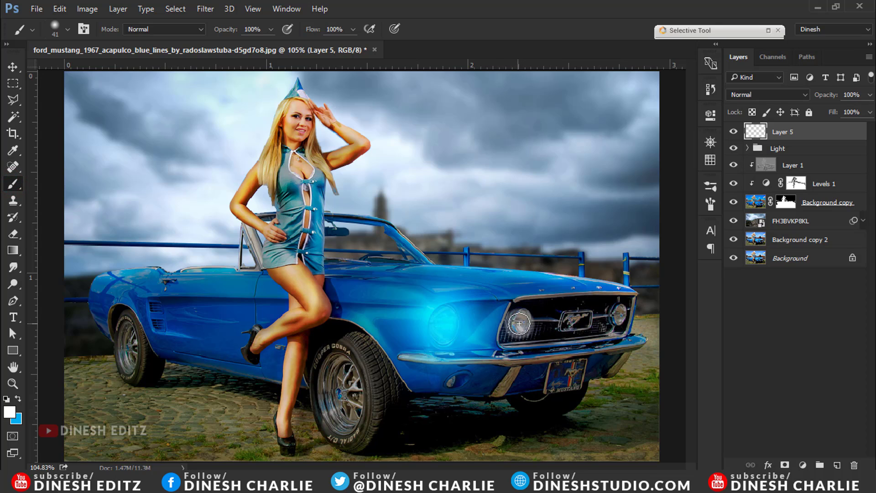
{"action": "left_click", "coordinate": [522, 320]}
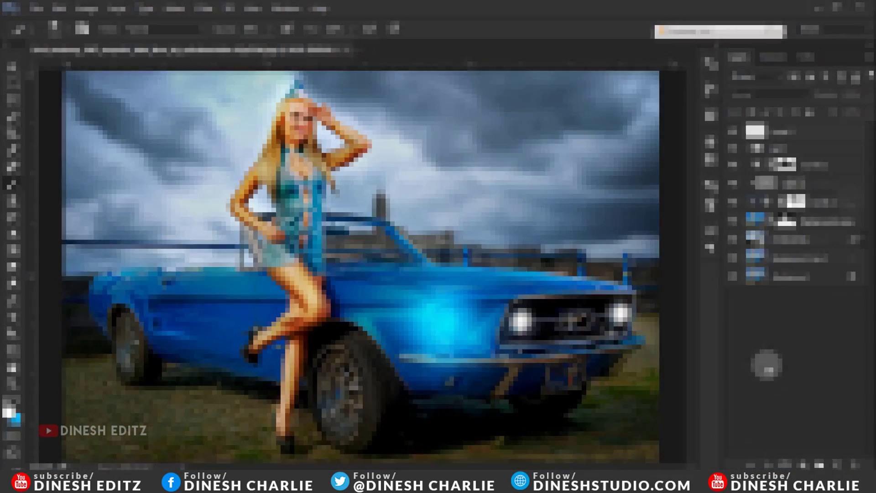
{"action": "left_click_drag", "start_coordinate": [812, 227], "coordinate": [852, 461]}
Step: On a new layer above Layer 5, lasso a wedge from the car front and fill it blue
{"action": "left_click", "coordinate": [805, 136]}
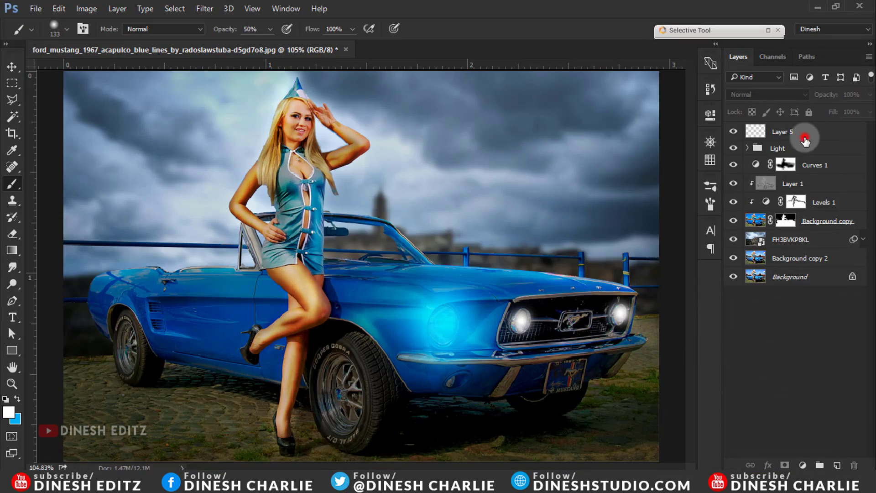
{"action": "left_click", "coordinate": [838, 465]}
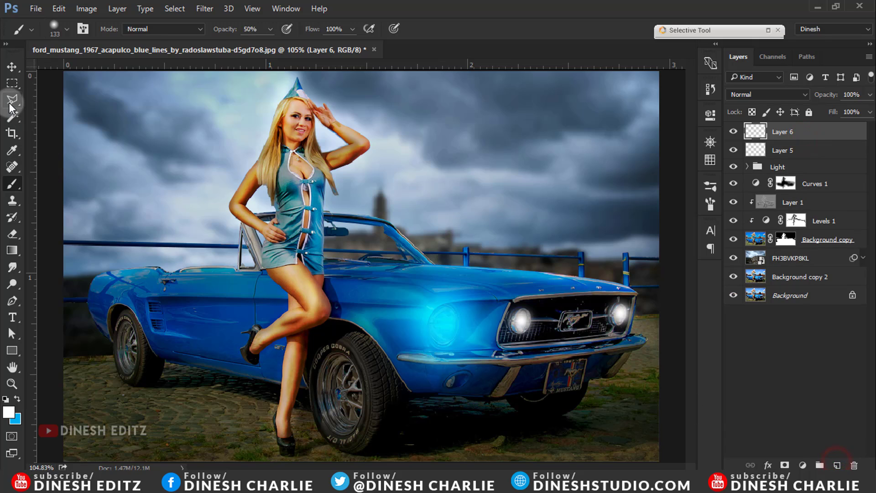
{"action": "left_click", "coordinate": [10, 103]}
{"action": "left_click", "coordinate": [436, 306]}
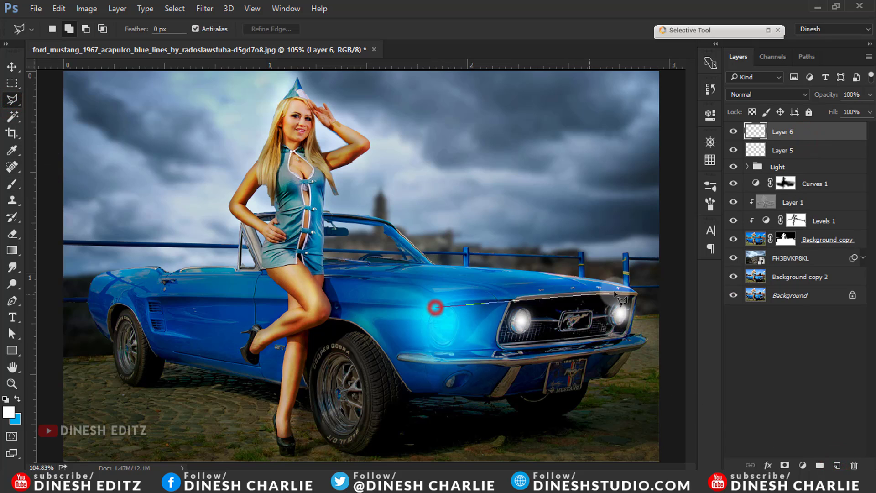
{"action": "left_click", "coordinate": [637, 288]}
{"action": "left_click", "coordinate": [687, 304]}
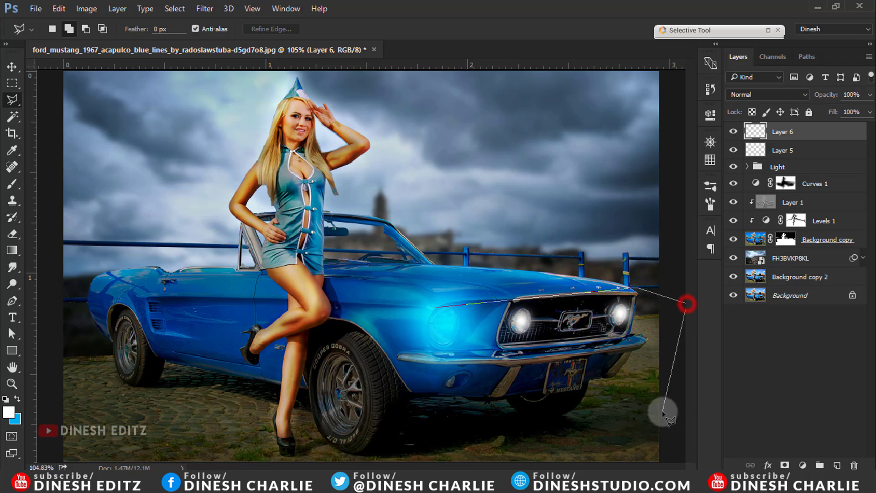
{"action": "left_click", "coordinate": [688, 448]}
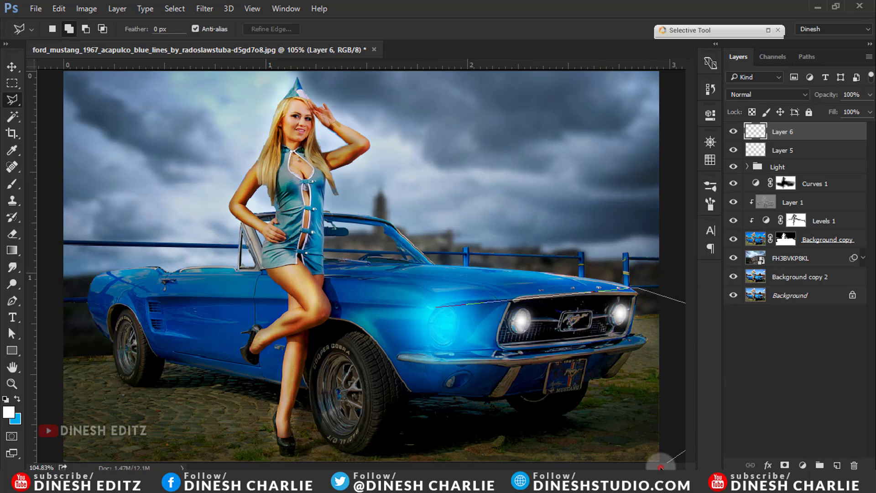
{"action": "left_click", "coordinate": [601, 408]}
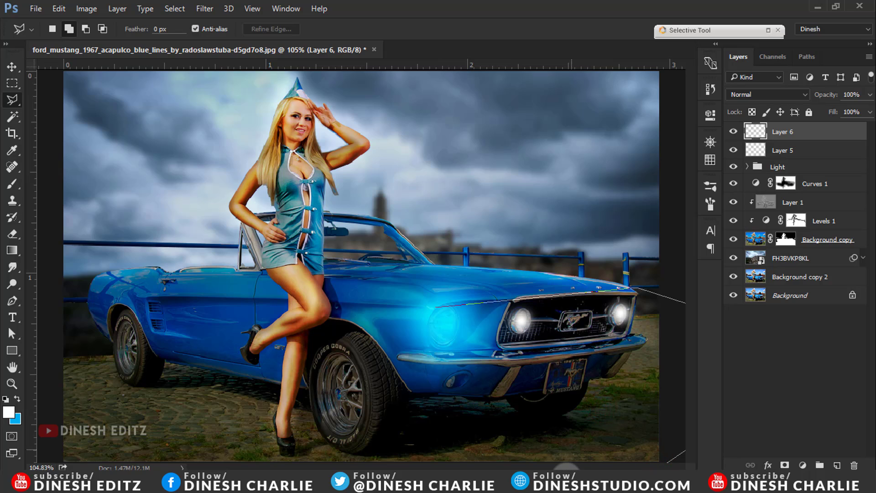
{"action": "left_click", "coordinate": [489, 462]}
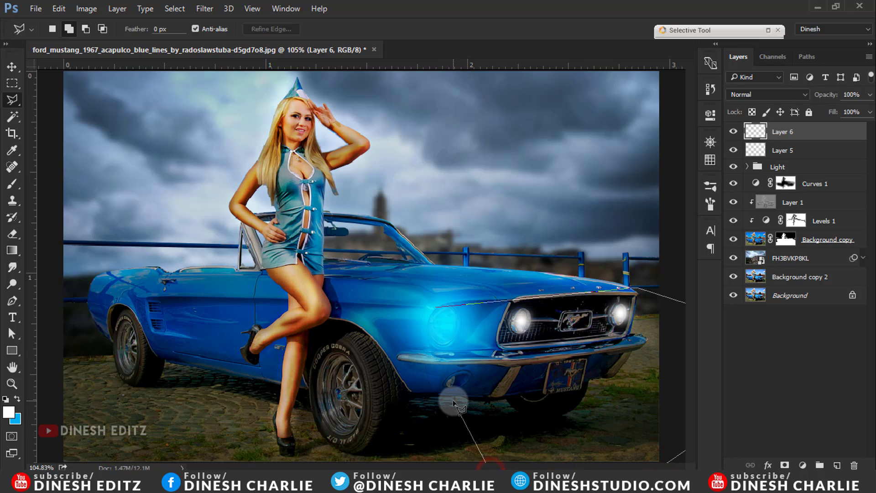
{"action": "left_click", "coordinate": [450, 389]}
{"action": "left_click", "coordinate": [417, 335]}
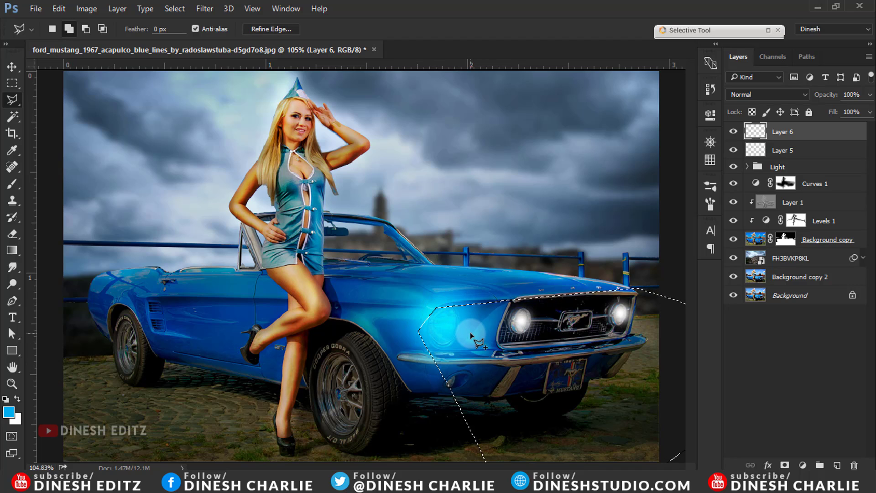
{"action": "key", "text": "alt+BackSpace"}
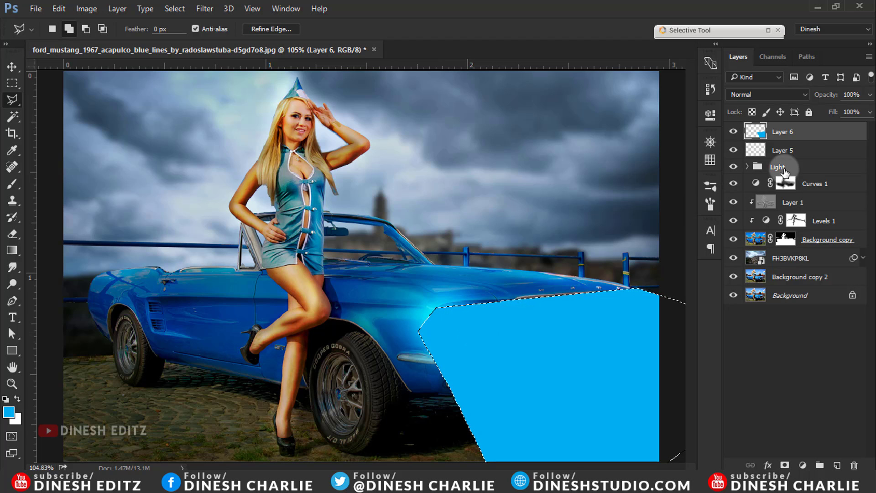
Step: Compare Screen, Soft Light, Multiply and other blend modes on the blue fill layer
{"action": "left_click", "coordinate": [792, 93]}
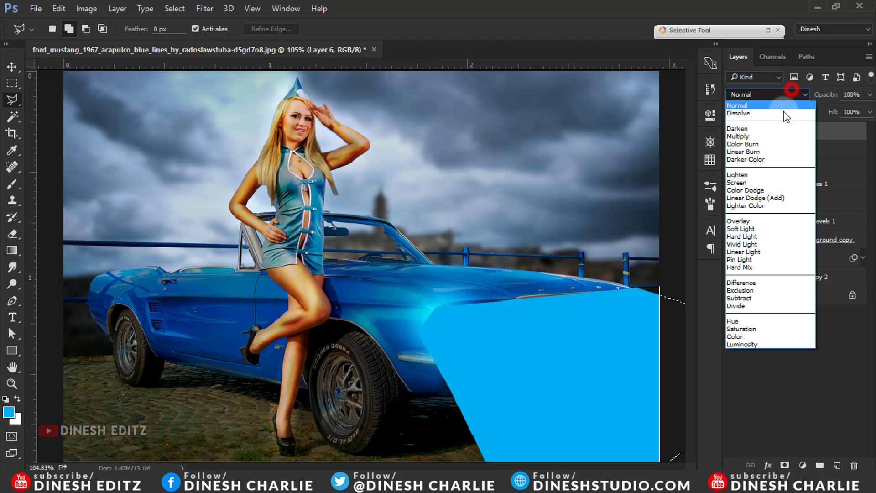
{"action": "left_click", "coordinate": [772, 183]}
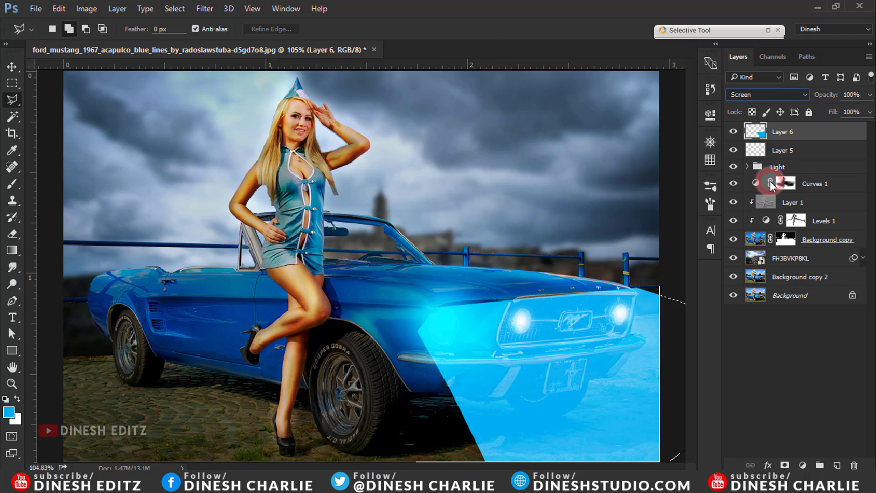
{"action": "key", "text": "Up"}
{"action": "key", "text": "Up"}
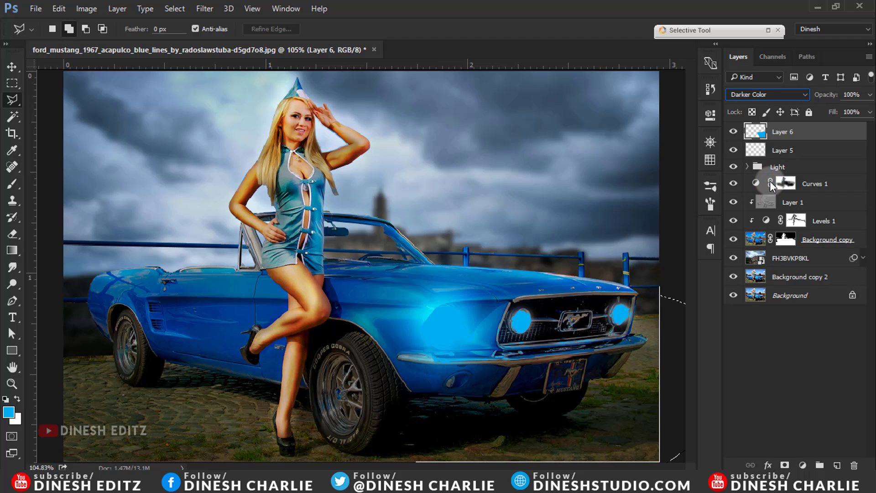
{"action": "key", "text": "Up"}
{"action": "key", "text": "Up"}
{"action": "key", "text": "Up"}
{"action": "key", "text": "Up"}
{"action": "key", "text": "Up"}
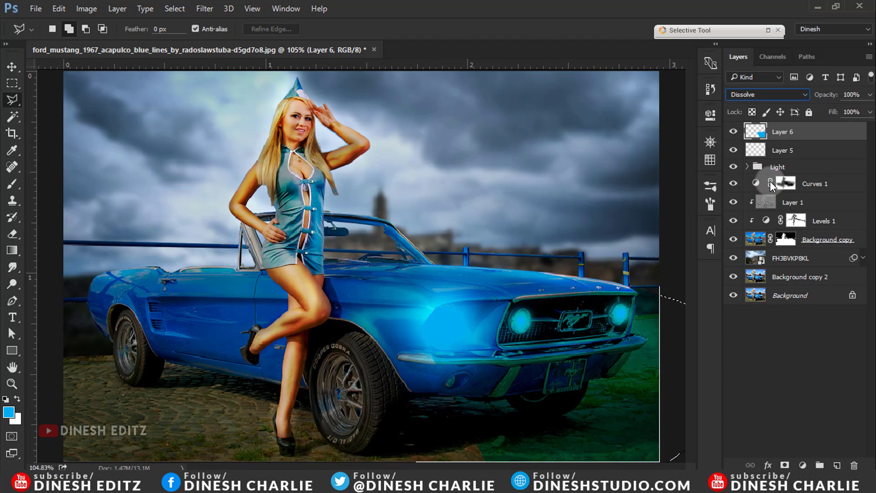
{"action": "key", "text": "Up"}
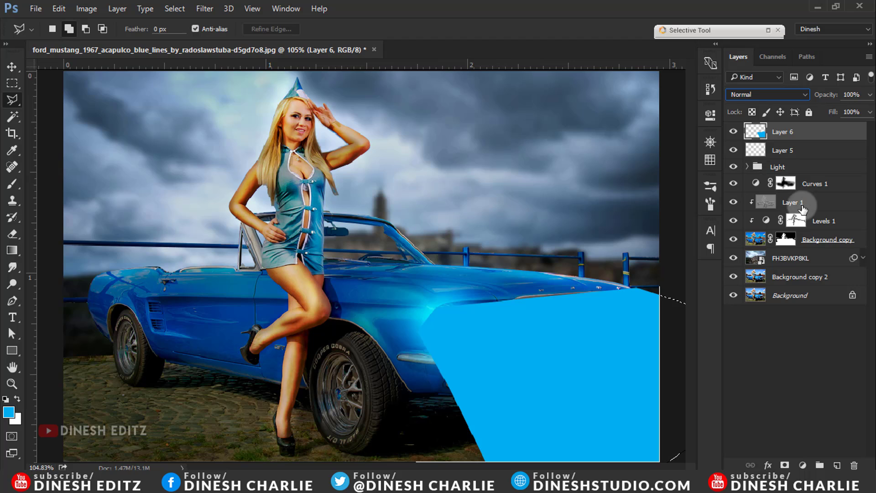
{"action": "left_click", "coordinate": [785, 96]}
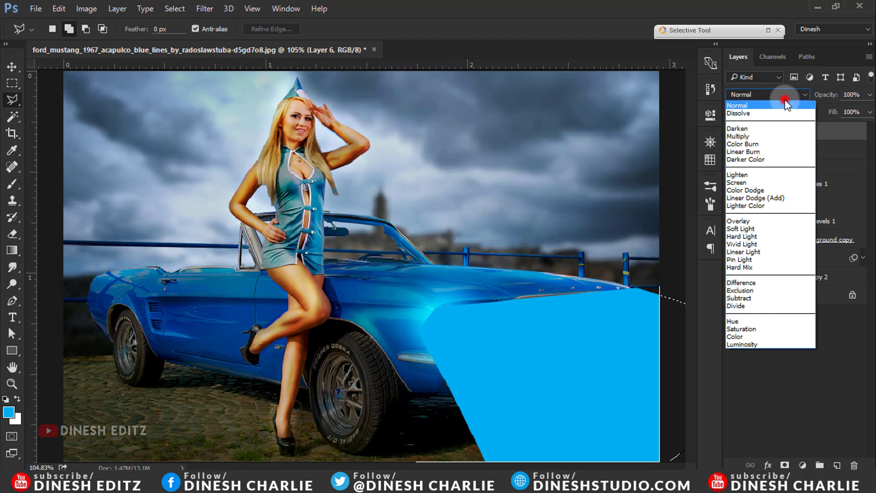
{"action": "left_click", "coordinate": [765, 229]}
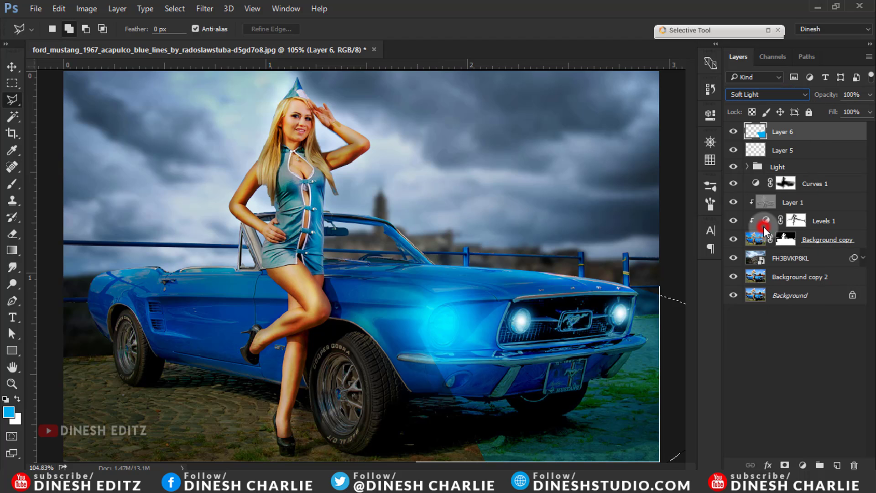
{"action": "left_click", "coordinate": [770, 95]}
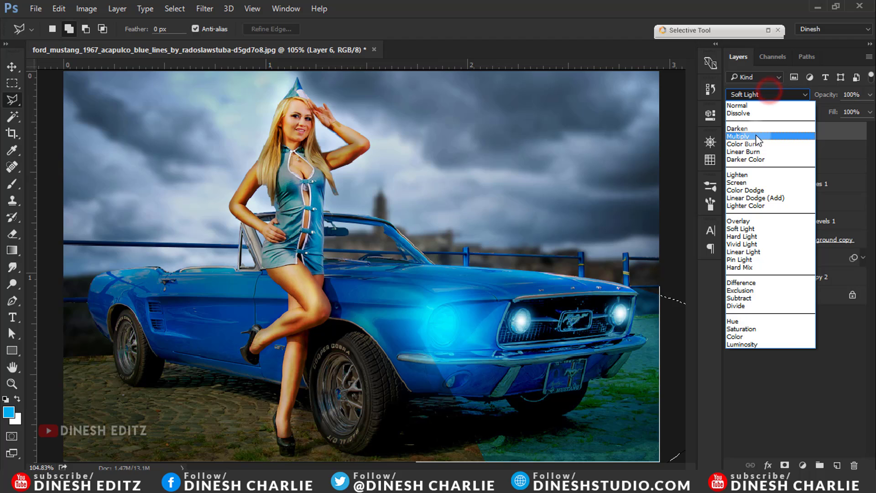
{"action": "left_click", "coordinate": [755, 135]}
{"action": "key", "text": "shift+plus"}
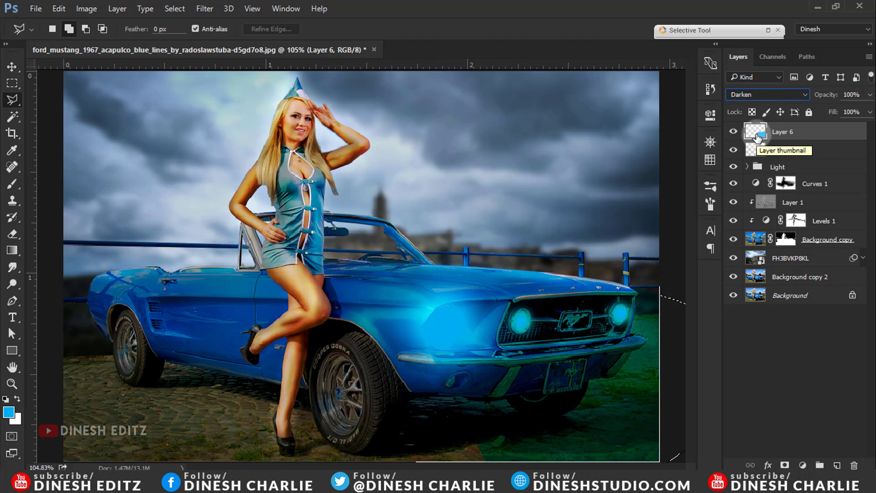
{"action": "key", "text": "shift+plus"}
{"action": "key", "text": "shift+plus"}
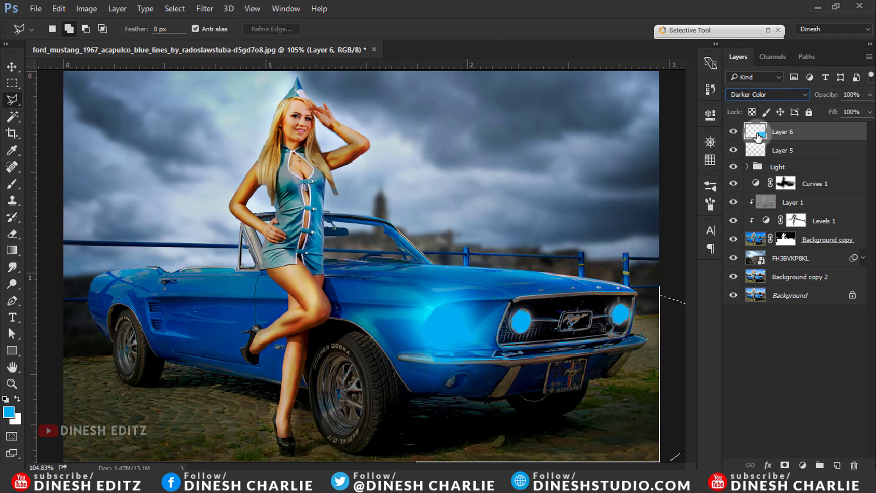
{"action": "key", "text": "shift+plus"}
{"action": "key", "text": "shift+plus"}
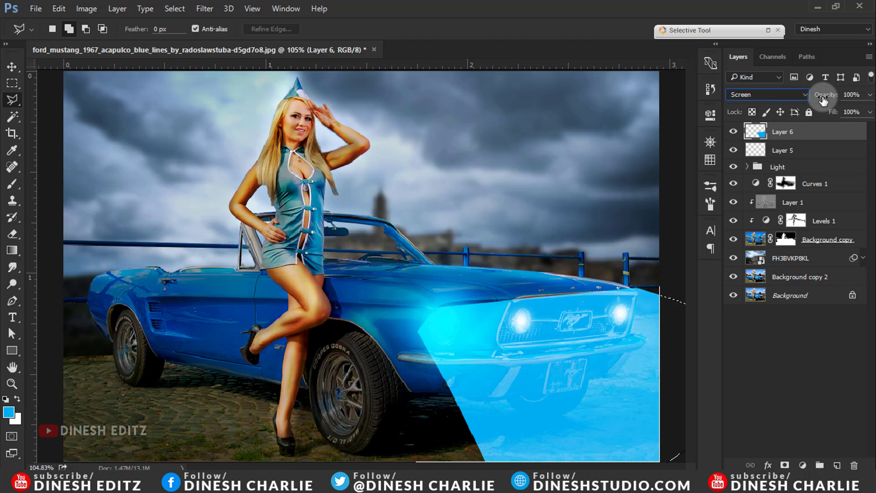
{"action": "left_click", "coordinate": [204, 9]}
{"action": "mouse_move", "coordinate": [211, 162]}
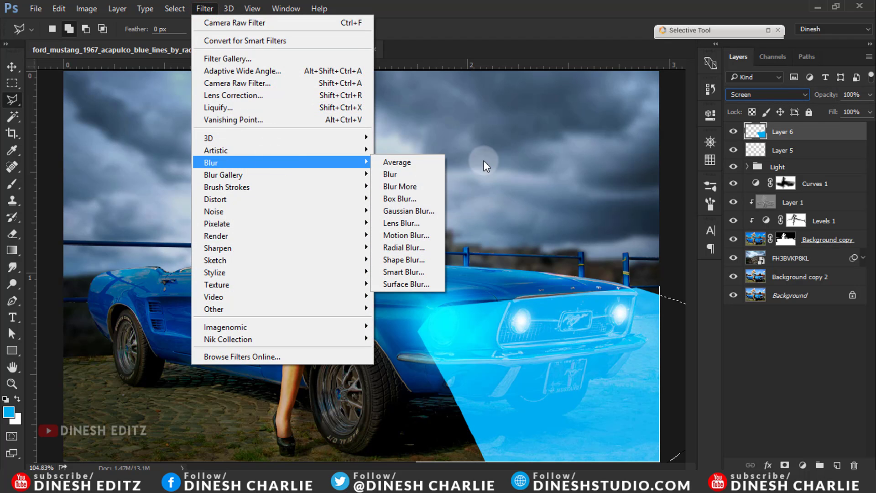
Step: Apply a 40.1-pixel Gaussian Blur to the blue beam layer
{"action": "left_click", "coordinate": [434, 210]}
{"action": "left_click_drag", "start_coordinate": [655, 344], "coordinate": [695, 347]}
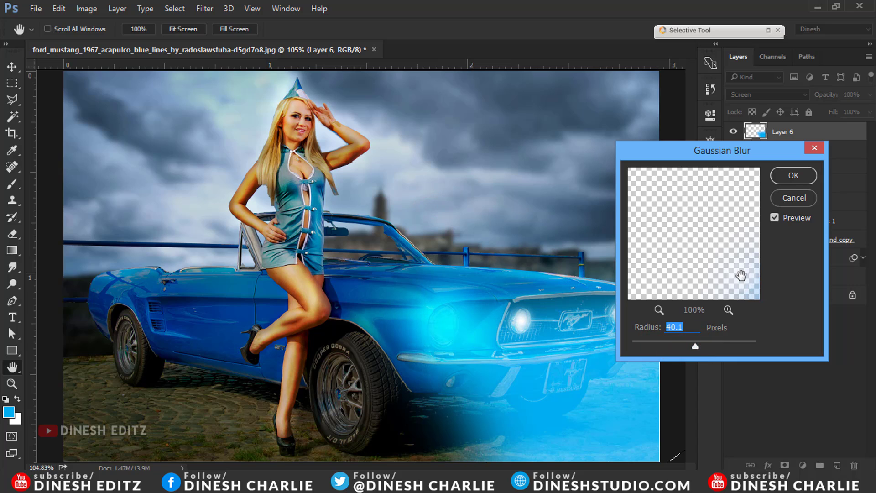
{"action": "left_click", "coordinate": [793, 175]}
Step: Erase the beam's spill over the grille, below the bumper and on the hood
{"action": "key", "text": "l"}
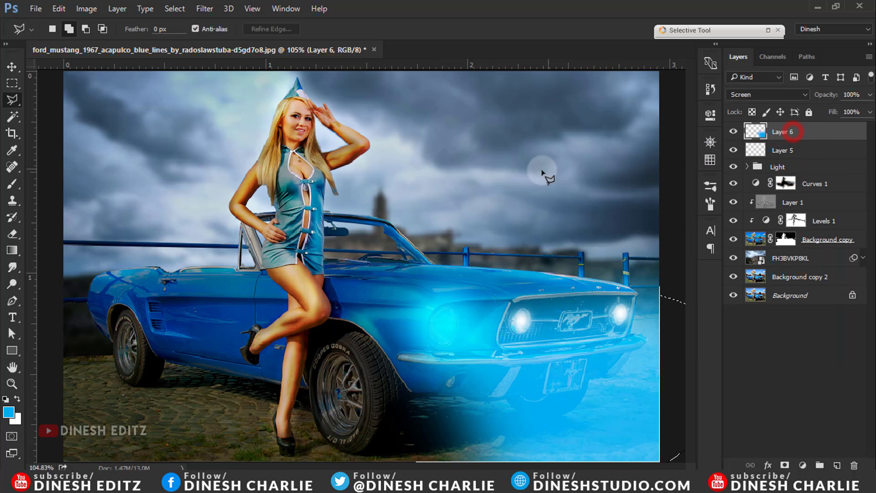
{"action": "key", "text": "e"}
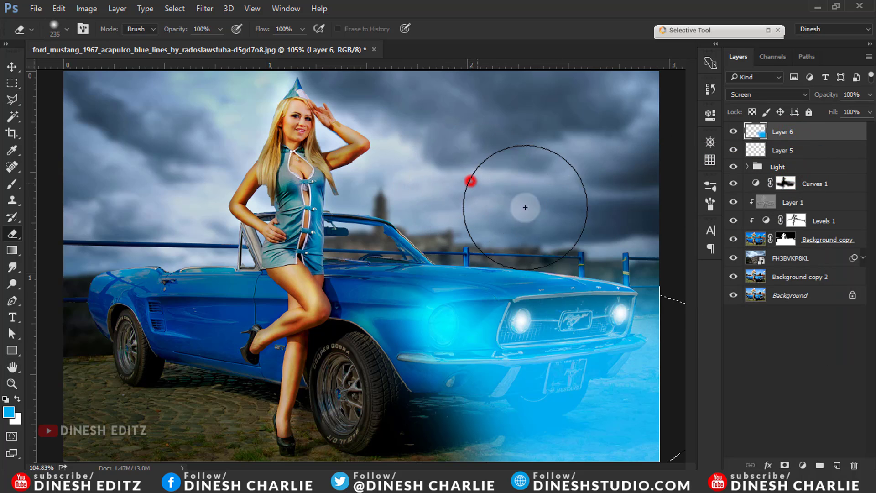
{"action": "mouse_move", "coordinate": [571, 274]}
{"action": "left_mouse_down"}
{"action": "mouse_move", "coordinate": [646, 268]}
{"action": "mouse_move", "coordinate": [596, 263]}
{"action": "mouse_move", "coordinate": [578, 276]}
{"action": "left_mouse_up"}
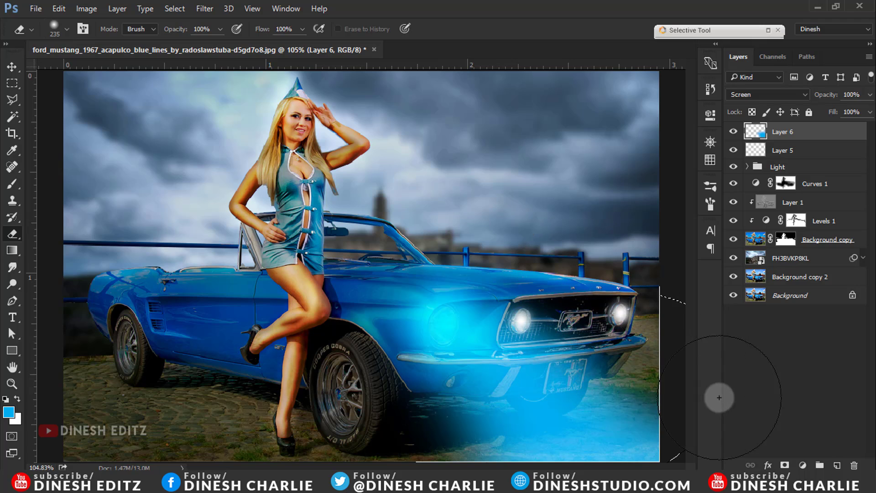
{"action": "mouse_move", "coordinate": [298, 407]}
{"action": "left_mouse_down"}
{"action": "mouse_move", "coordinate": [585, 492]}
{"action": "mouse_move", "coordinate": [603, 474]}
{"action": "left_mouse_up"}
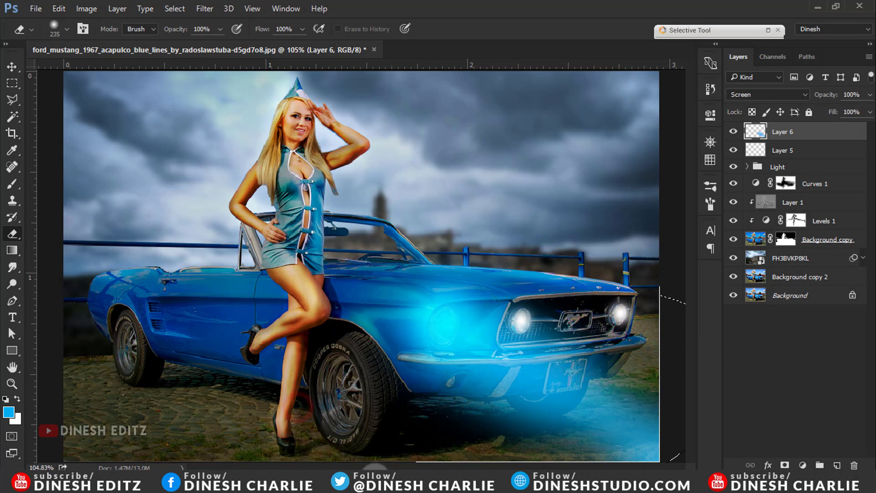
{"action": "key", "text": "ctrl+alt+z"}
{"action": "key", "text": "ctrl+alt+z"}
{"action": "key", "text": "ctrl+alt+z"}
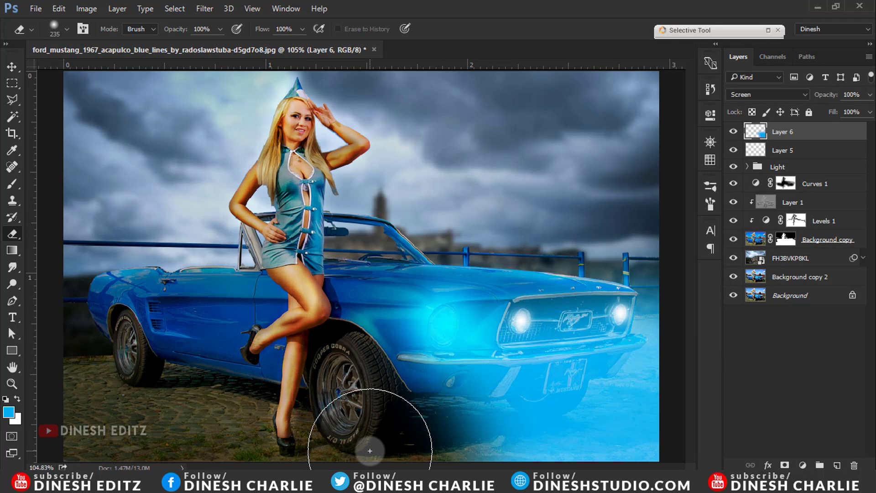
{"action": "left_click_drag", "start_coordinate": [369, 451], "coordinate": [412, 433]}
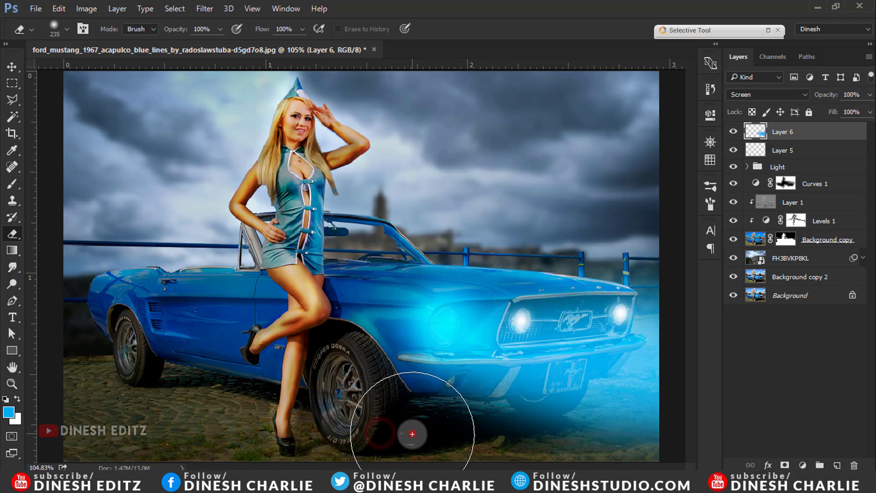
{"action": "left_click_drag", "start_coordinate": [560, 252], "coordinate": [552, 231]}
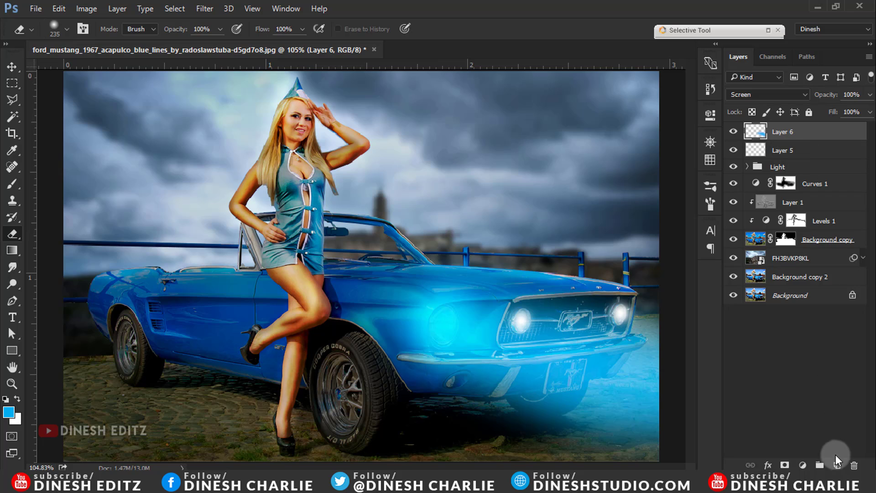
Step: Add a layer above Layer 5, dab white on the left headlight, and hide Layer 6
{"action": "left_click", "coordinate": [821, 151]}
{"action": "left_click", "coordinate": [837, 464]}
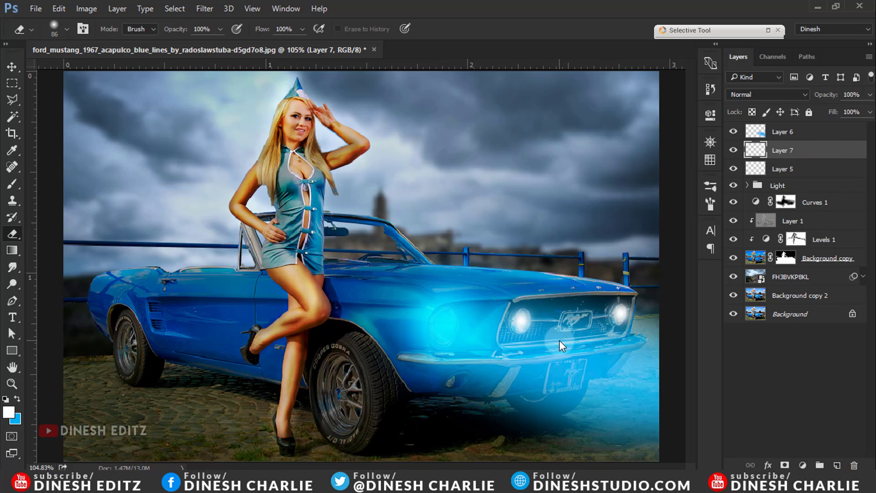
{"action": "key", "text": "x"}
{"action": "left_click", "coordinate": [517, 321]}
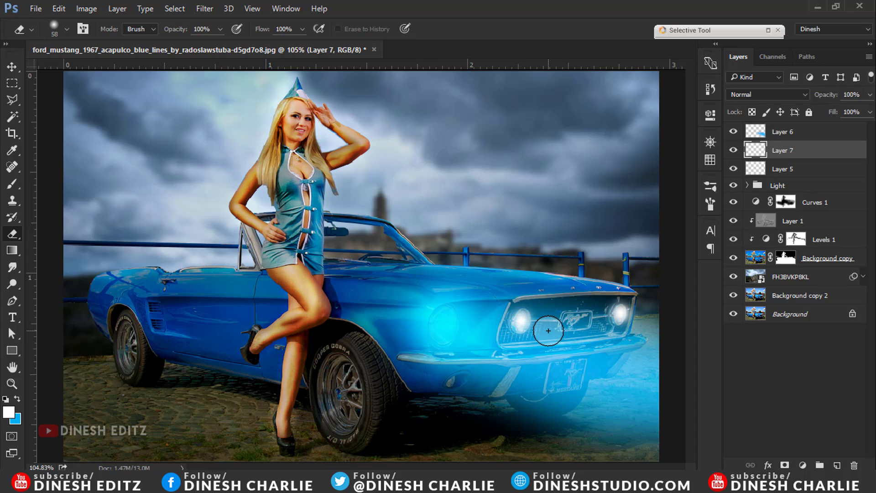
{"action": "left_click", "coordinate": [526, 320]}
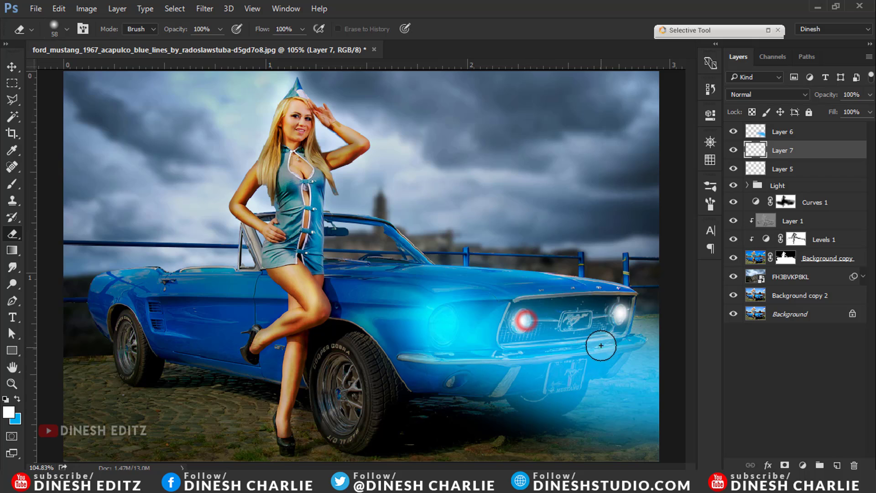
{"action": "left_click", "coordinate": [734, 132]}
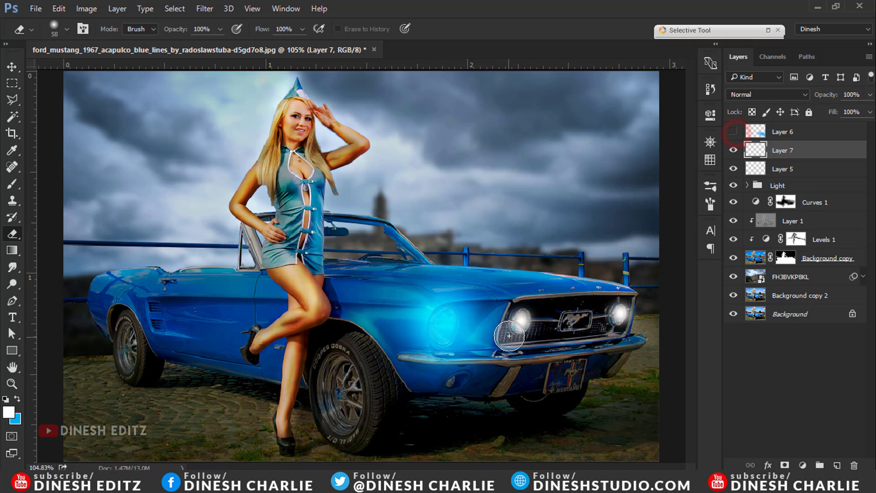
Step: Paint soft 50% white glow on both headlights, the grille and below the bumper
{"action": "key", "text": "b"}
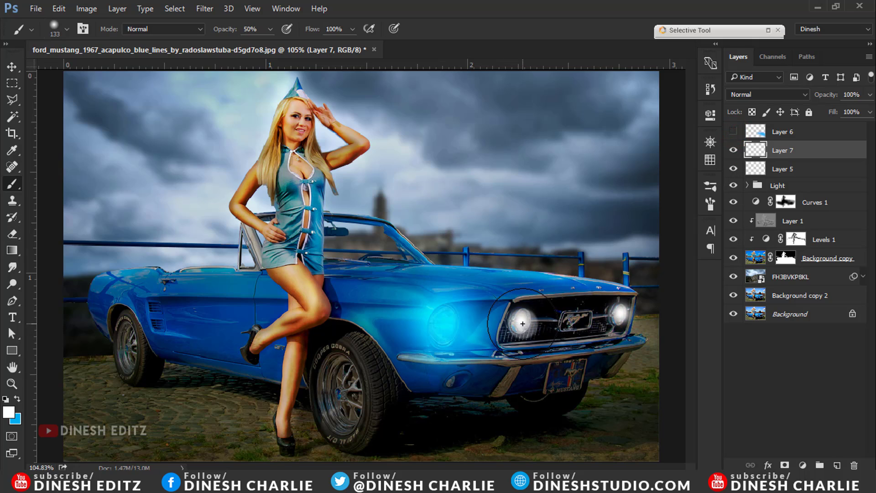
{"action": "right_click", "coordinate": [522, 324]}
{"action": "left_click", "coordinate": [520, 321]}
{"action": "left_click", "coordinate": [620, 319]}
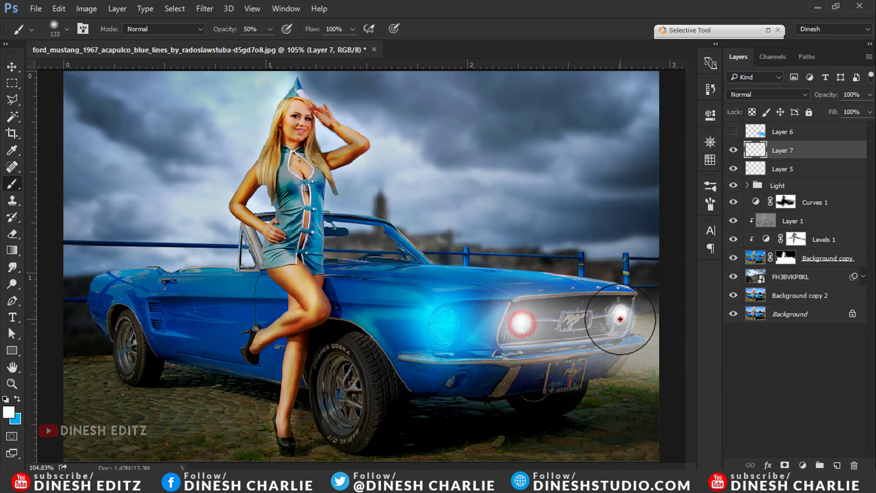
{"action": "left_click", "coordinate": [525, 323]}
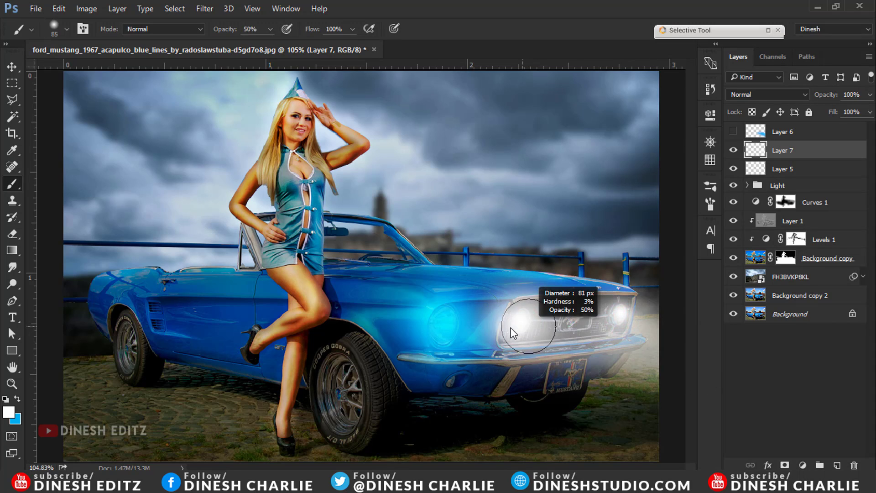
{"action": "left_click", "coordinate": [519, 325]}
{"action": "left_click", "coordinate": [605, 324]}
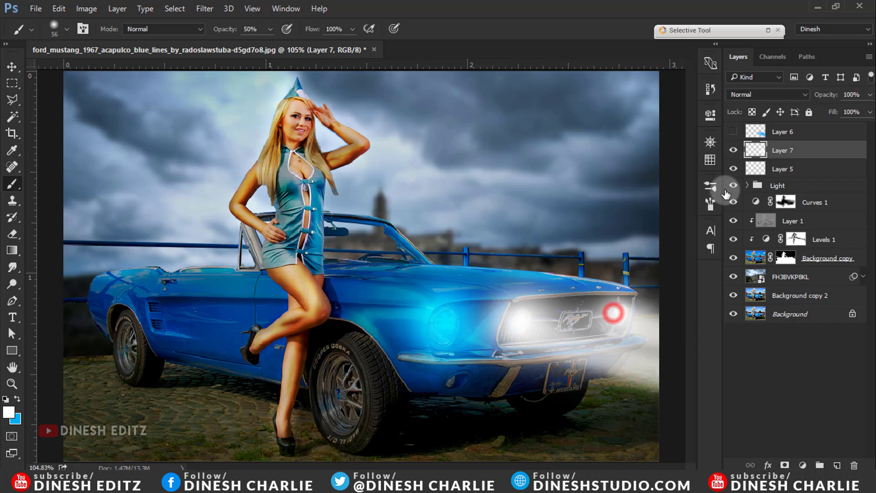
{"action": "left_click", "coordinate": [782, 96]}
Step: Set Layer 7 to Normal blending at 76% opacity
{"action": "left_click", "coordinate": [761, 229]}
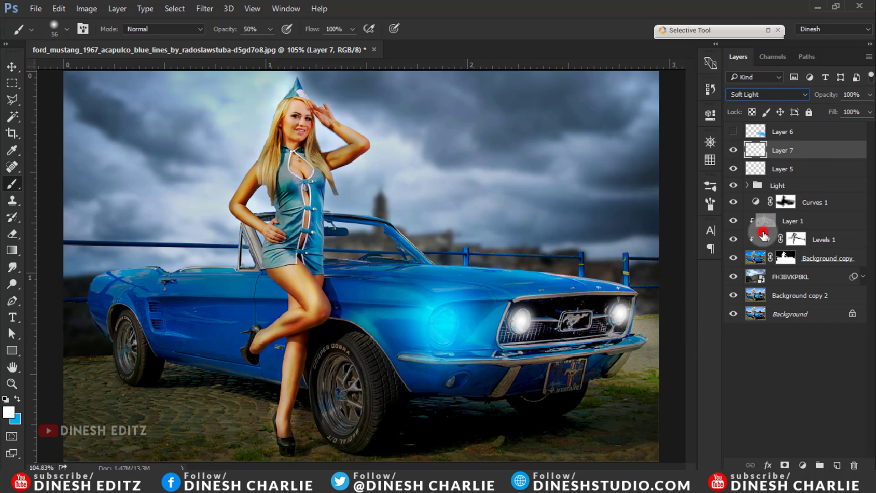
{"action": "left_click", "coordinate": [754, 96]}
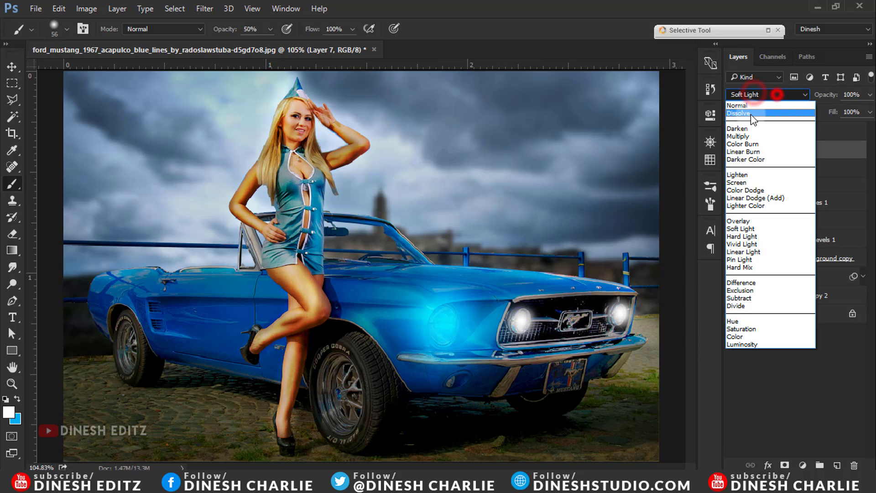
{"action": "left_click", "coordinate": [752, 114]}
{"action": "left_click_drag", "start_coordinate": [845, 92], "coordinate": [806, 94]}
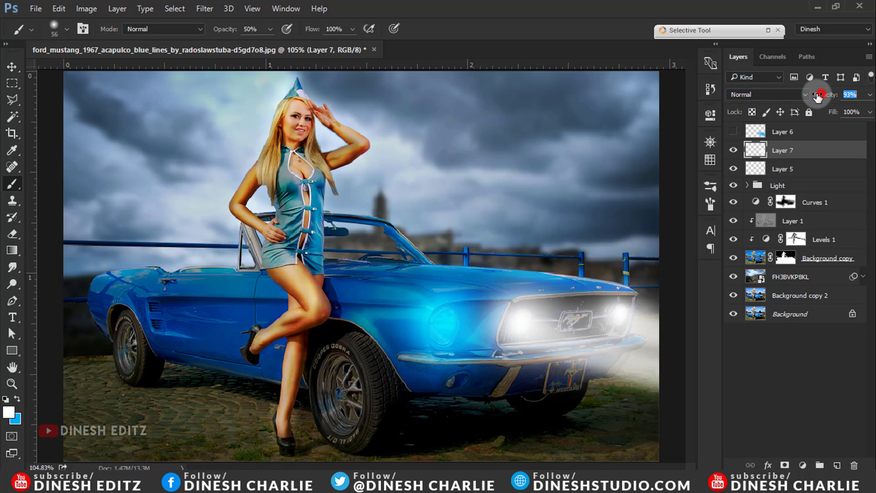
Step: Show Layer 6 again and lower its opacity to 45%
{"action": "left_click", "coordinate": [733, 133]}
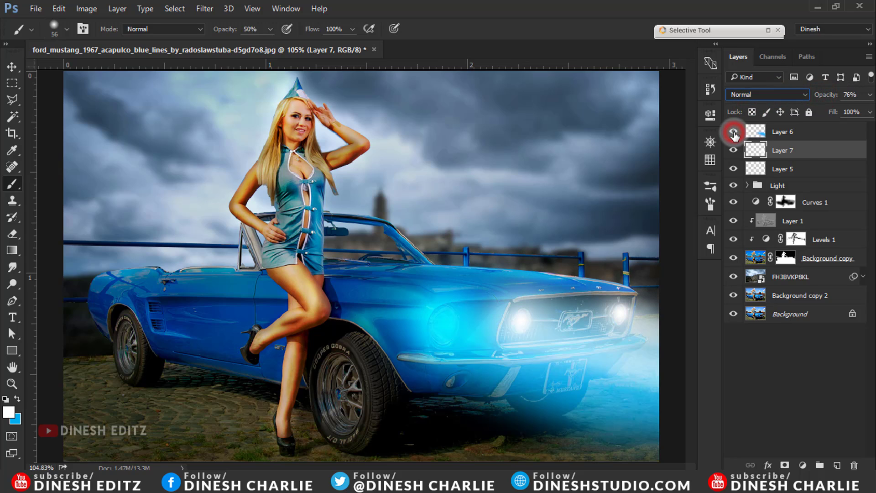
{"action": "left_click", "coordinate": [758, 133]}
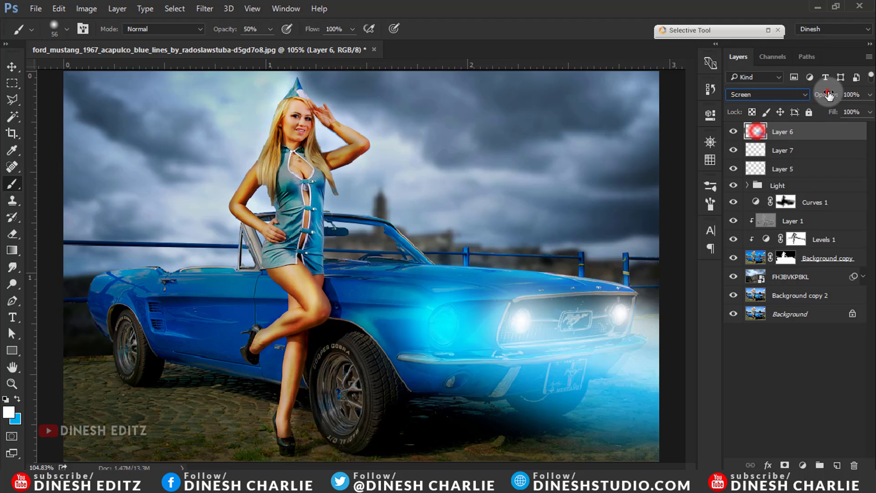
{"action": "left_click_drag", "start_coordinate": [828, 95], "coordinate": [792, 96]}
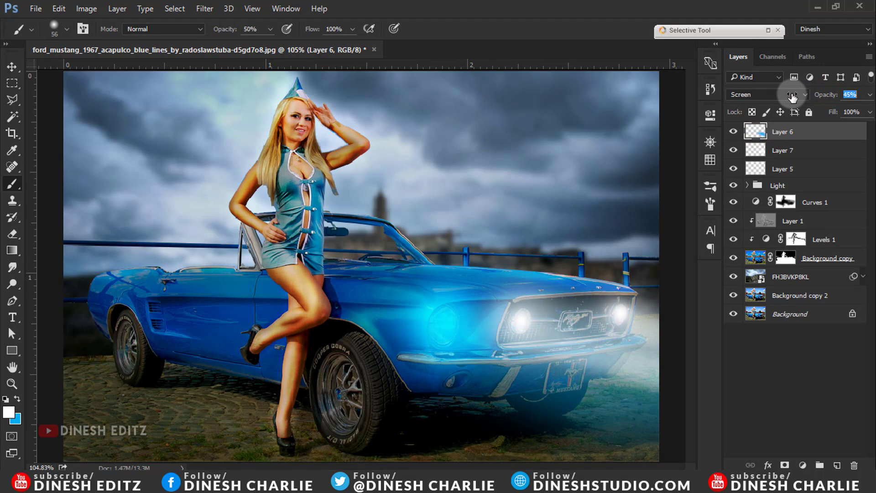
{"action": "left_click", "coordinate": [783, 151]}
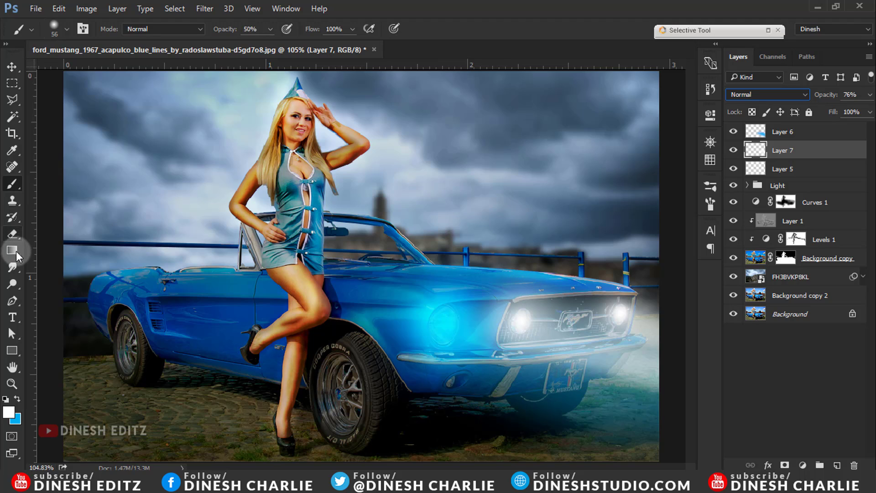
Step: Erase Layer 7's haze near the lower-right front bumper with a 149 px eraser
{"action": "left_click", "coordinate": [14, 235]}
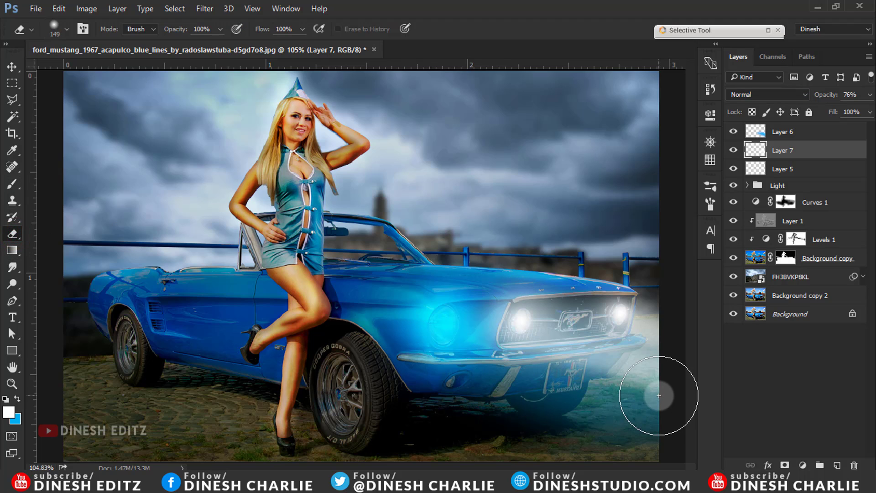
{"action": "mouse_move", "coordinate": [603, 405]}
{"action": "left_mouse_down"}
{"action": "mouse_move", "coordinate": [657, 400]}
{"action": "mouse_move", "coordinate": [628, 370]}
{"action": "left_mouse_up"}
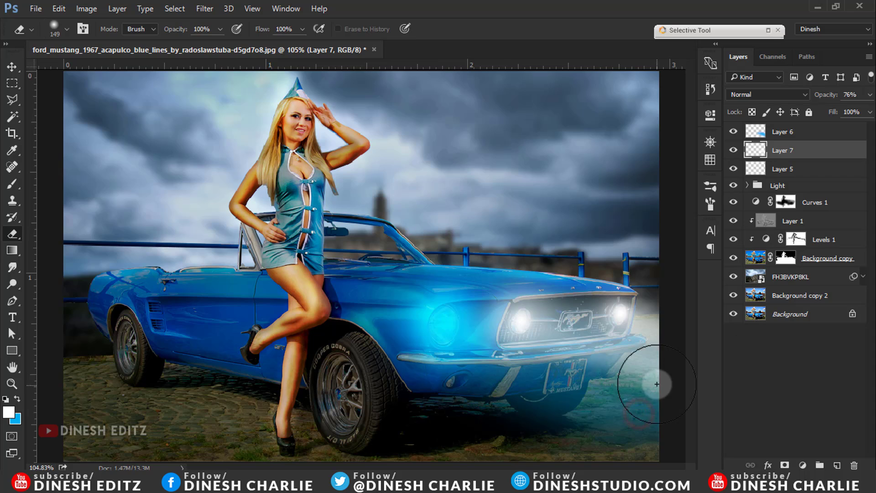
{"action": "left_click", "coordinate": [629, 220]}
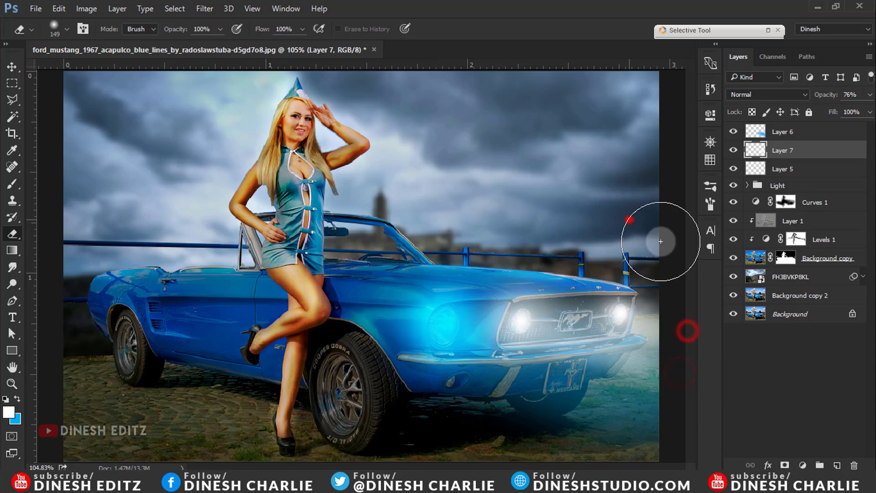
{"action": "left_click_drag", "start_coordinate": [704, 374], "coordinate": [601, 401]}
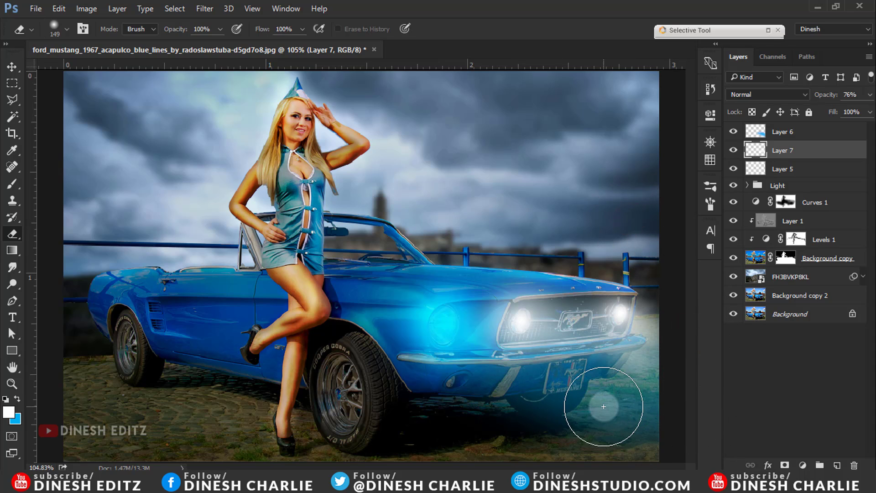
{"action": "left_click", "coordinate": [803, 127]}
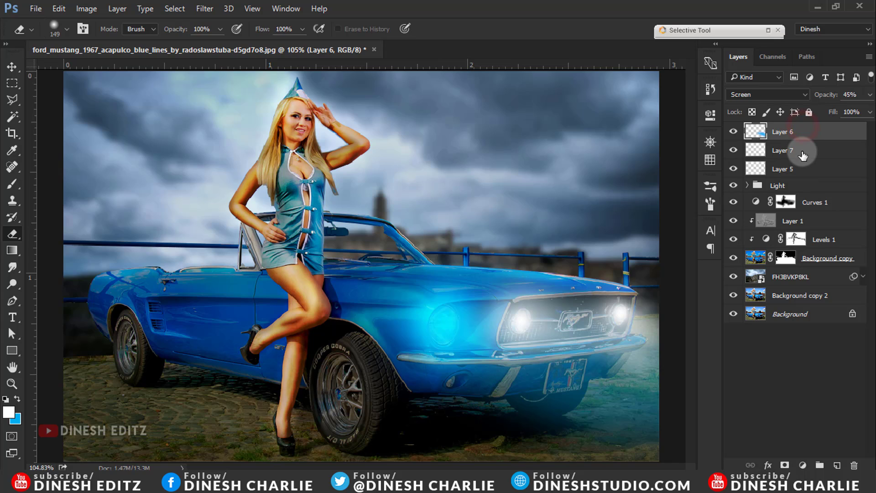
{"action": "left_click", "coordinate": [767, 239]}
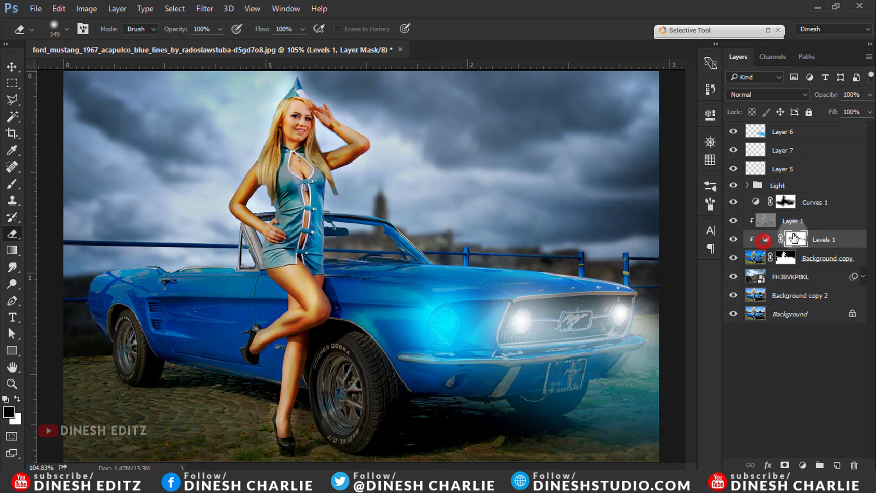
Step: Add Layer 8 on top and fill it with a merged copy of the composite via Apply Image
{"action": "left_click", "coordinate": [769, 222]}
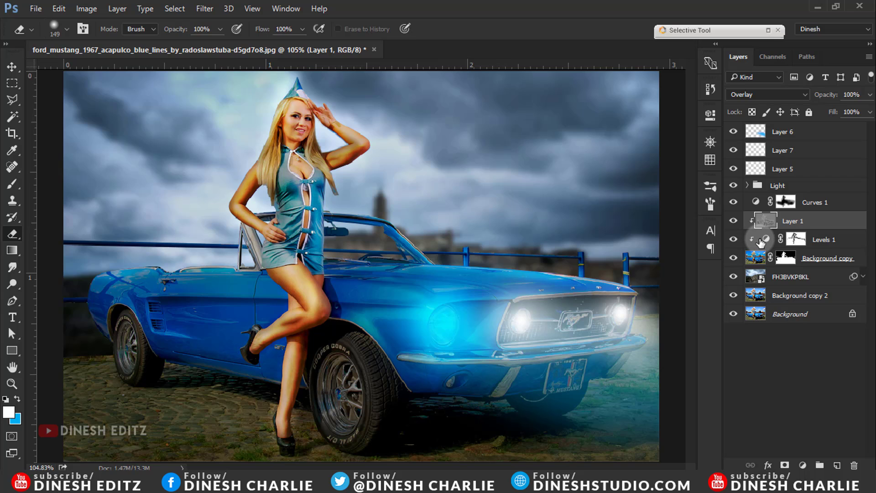
{"action": "left_click", "coordinate": [761, 241]}
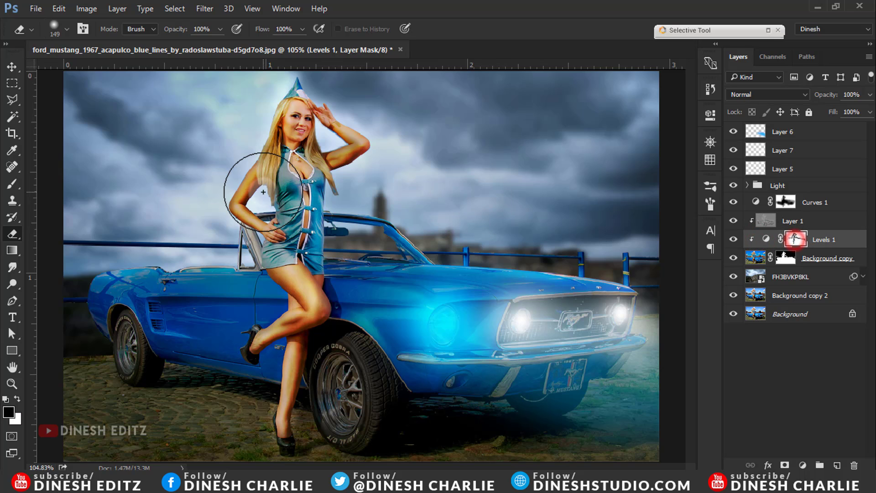
{"action": "left_click", "coordinate": [837, 464]}
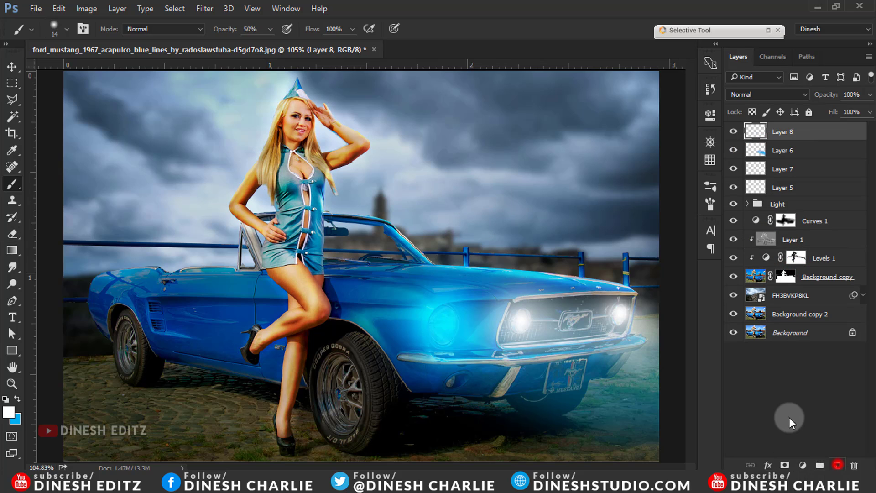
{"action": "left_click", "coordinate": [86, 9]}
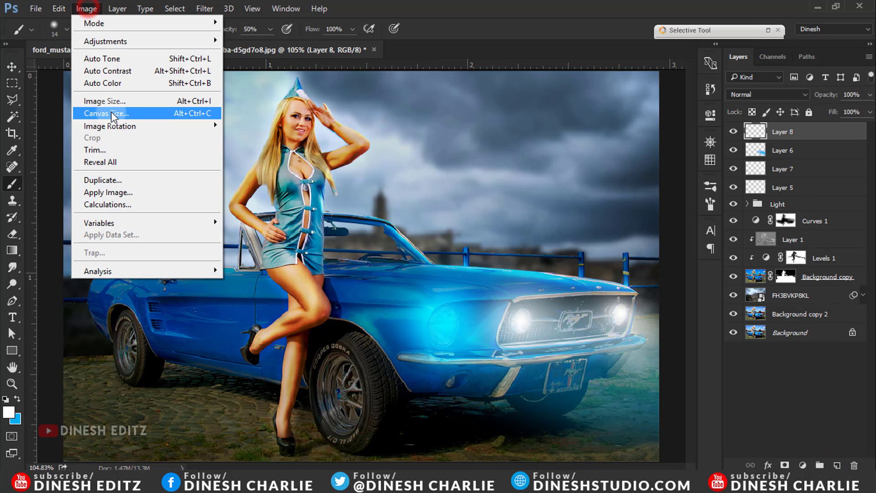
{"action": "left_click", "coordinate": [132, 192]}
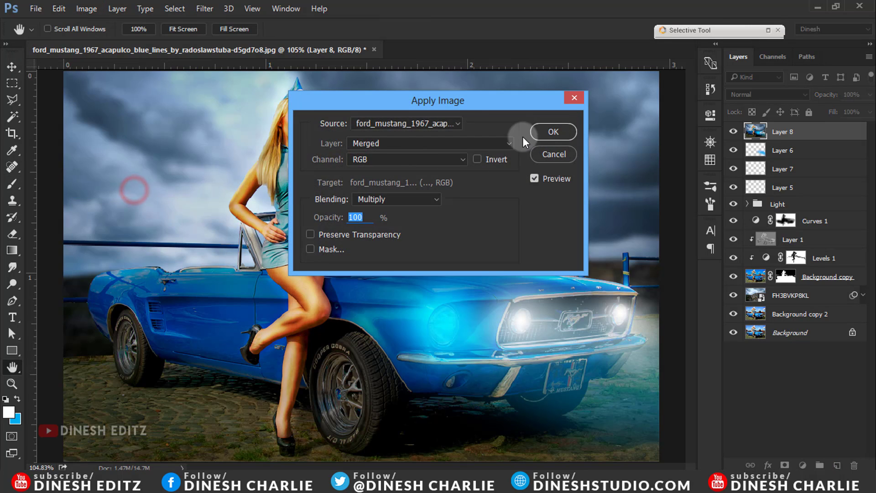
{"action": "left_click", "coordinate": [545, 133]}
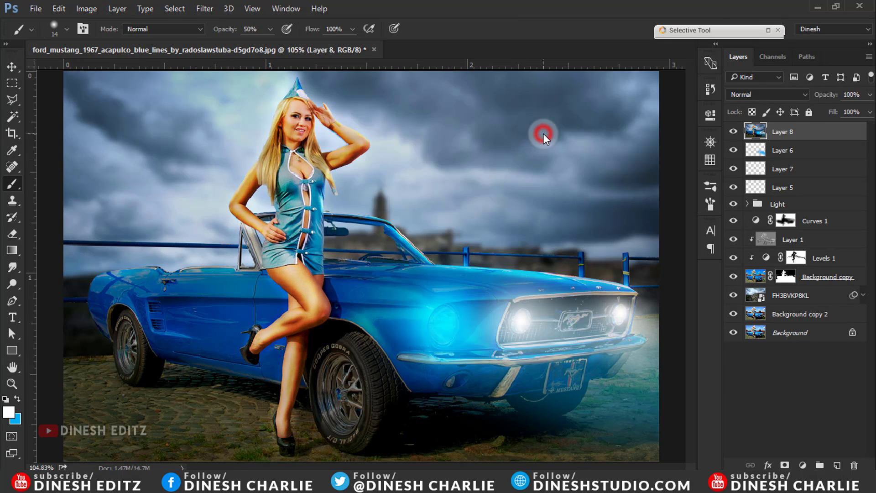
{"action": "left_click", "coordinate": [207, 9]}
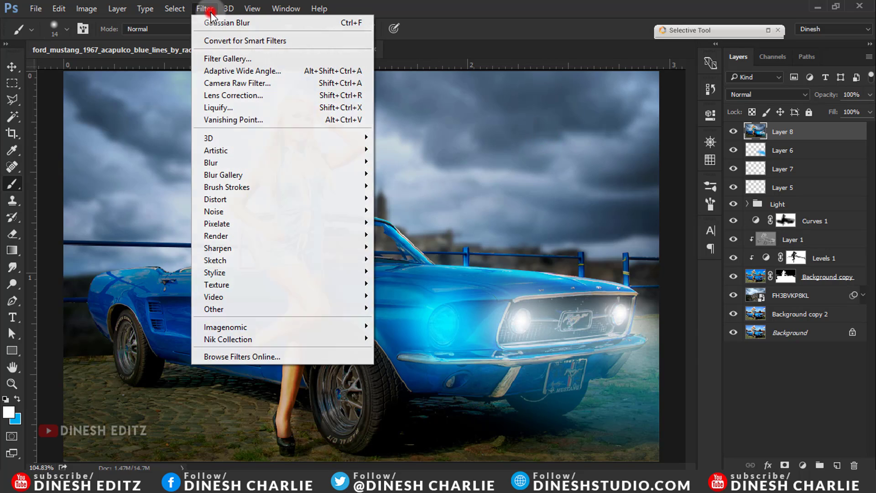
Step: In Camera Raw, set exposure +0.35, highlights +29, shadows +3, whites −85 and cool the temperature
{"action": "left_click", "coordinate": [249, 85]}
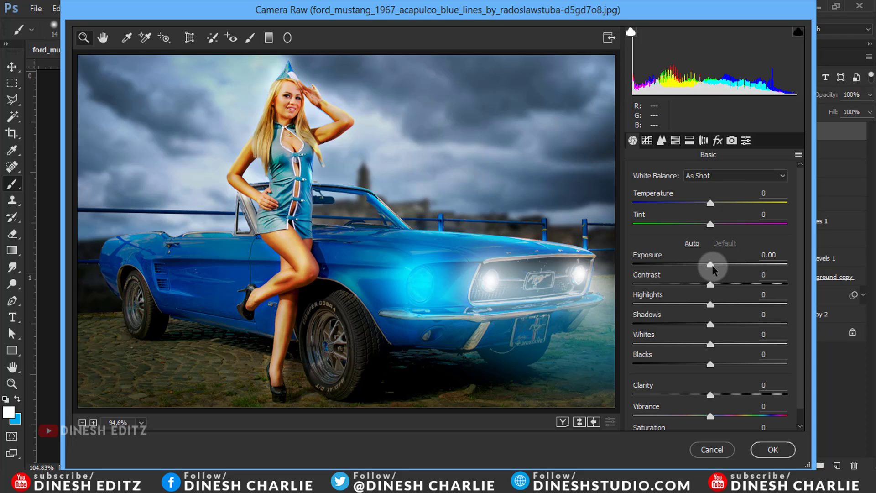
{"action": "left_click_drag", "start_coordinate": [714, 265], "coordinate": [716, 265]}
{"action": "mouse_move", "coordinate": [710, 305]}
{"action": "left_mouse_down"}
{"action": "mouse_move", "coordinate": [693, 304]}
{"action": "mouse_move", "coordinate": [702, 304]}
{"action": "left_mouse_up"}
{"action": "mouse_move", "coordinate": [710, 343]}
{"action": "left_mouse_down"}
{"action": "mouse_move", "coordinate": [720, 343]}
{"action": "mouse_move", "coordinate": [645, 347]}
{"action": "left_mouse_up"}
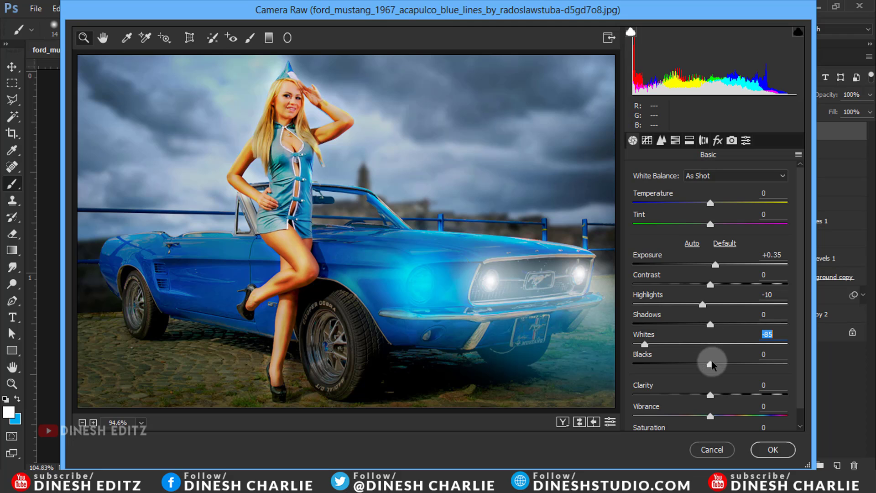
{"action": "mouse_move", "coordinate": [711, 325]}
{"action": "left_mouse_down"}
{"action": "mouse_move", "coordinate": [727, 325]}
{"action": "mouse_move", "coordinate": [713, 325]}
{"action": "mouse_move", "coordinate": [732, 304]}
{"action": "left_mouse_up"}
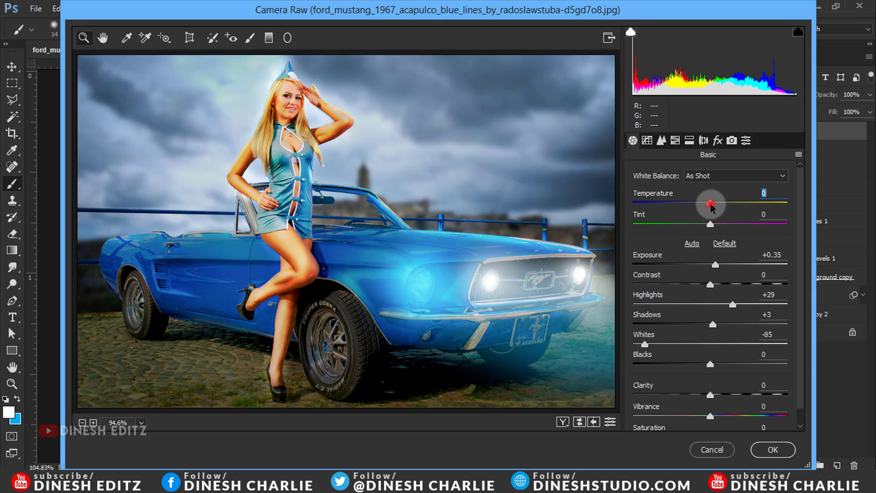
{"action": "left_click_drag", "start_coordinate": [701, 207], "coordinate": [711, 211]}
Step: Set Blues hue +20, then saturation Blues +25, Greens +100, Yellows −32, Oranges −19, Reds +39
{"action": "left_click", "coordinate": [676, 140]}
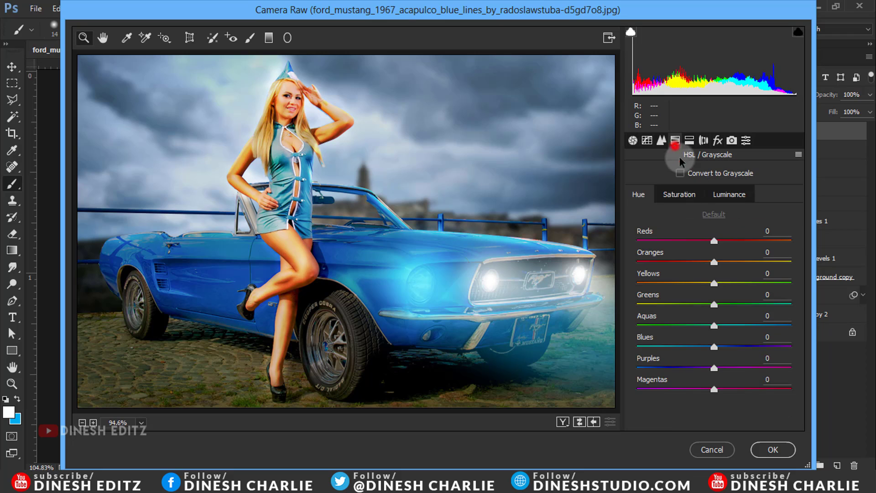
{"action": "left_click_drag", "start_coordinate": [714, 346], "coordinate": [726, 350]}
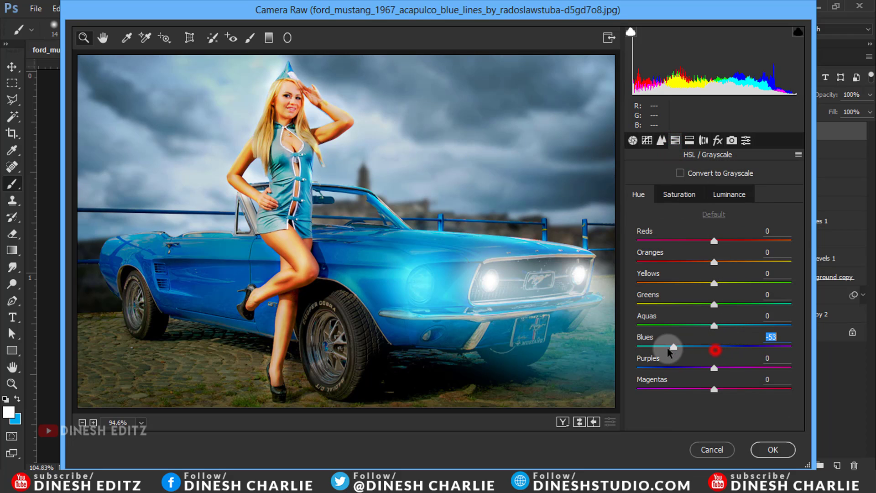
{"action": "left_click", "coordinate": [787, 338]}
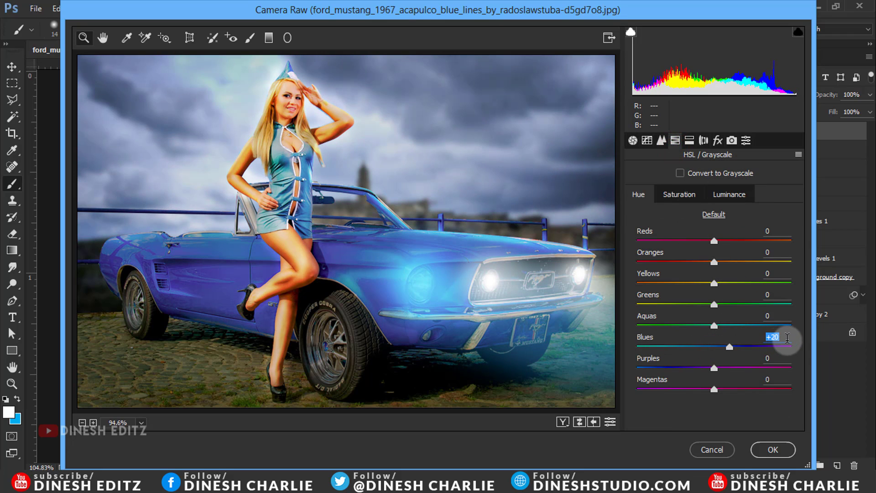
{"action": "left_click", "coordinate": [679, 194]}
{"action": "left_click_drag", "start_coordinate": [714, 346], "coordinate": [733, 347]}
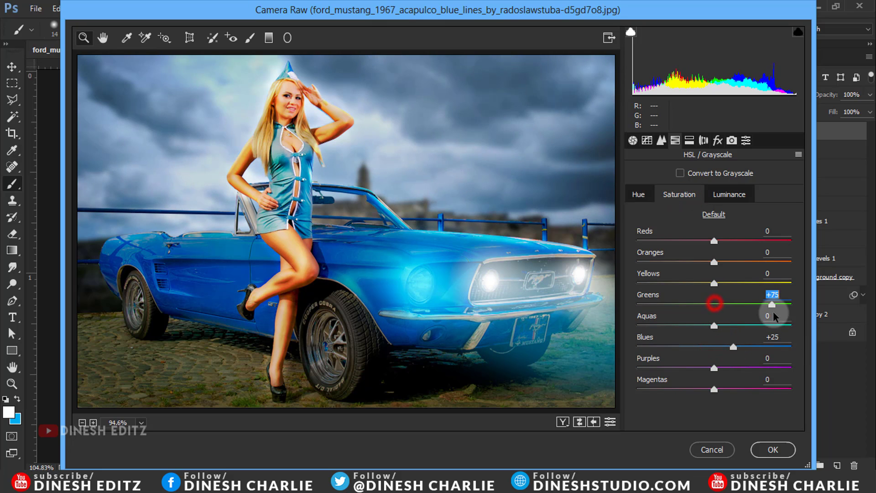
{"action": "left_click_drag", "start_coordinate": [715, 304], "coordinate": [845, 319]}
{"action": "mouse_move", "coordinate": [715, 283]}
{"action": "left_mouse_down"}
{"action": "mouse_move", "coordinate": [651, 289]}
{"action": "mouse_move", "coordinate": [690, 291]}
{"action": "left_mouse_up"}
{"action": "left_click", "coordinate": [712, 264]}
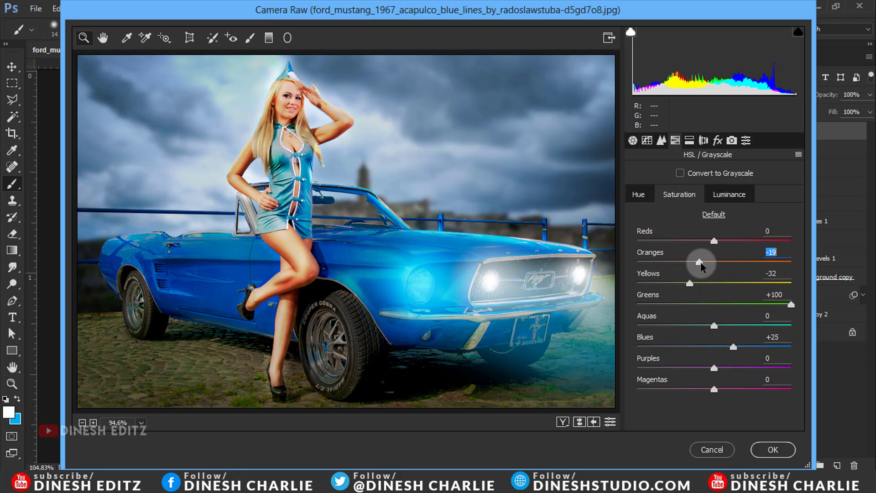
{"action": "left_click_drag", "start_coordinate": [715, 242], "coordinate": [744, 243]}
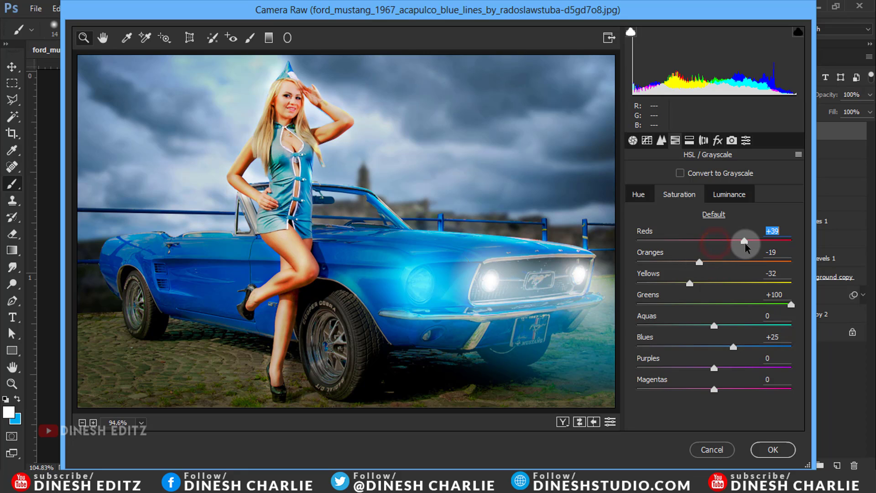
Step: Darken the image corners with a slight vignette in the Effects settings
{"action": "left_click", "coordinate": [704, 140]}
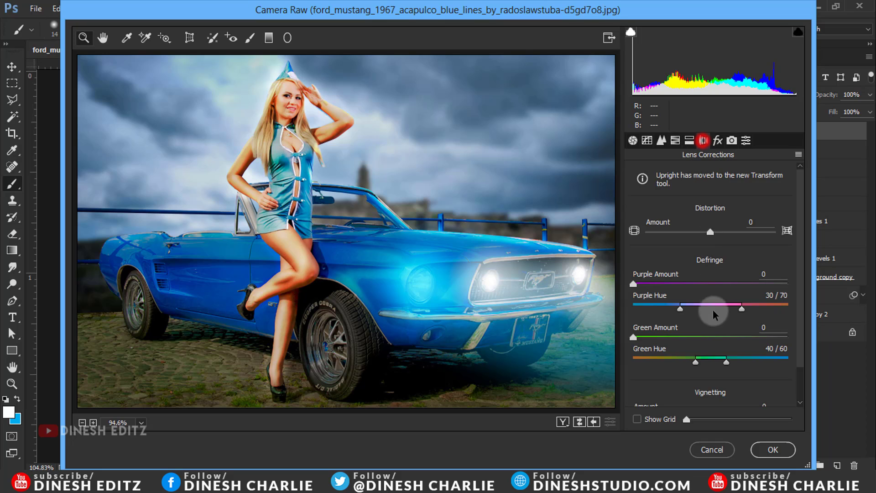
{"action": "left_click", "coordinate": [717, 141]}
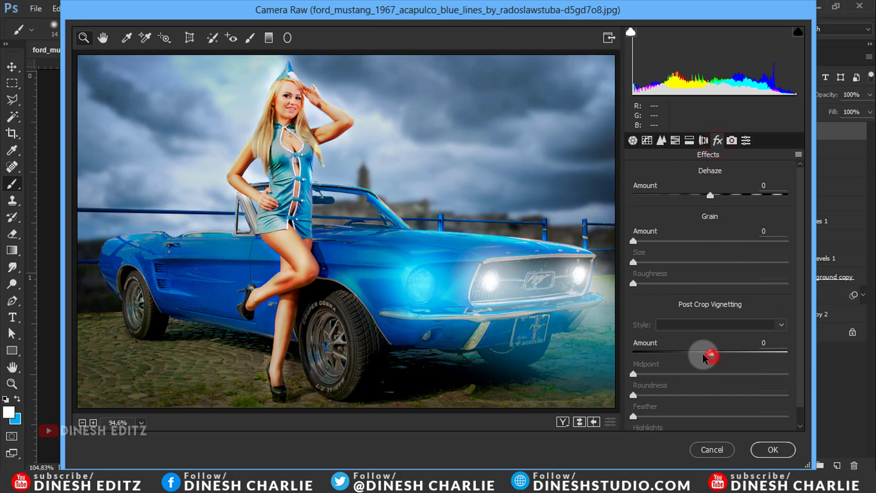
{"action": "left_click_drag", "start_coordinate": [704, 358], "coordinate": [698, 354]}
{"action": "left_click", "coordinate": [646, 140]}
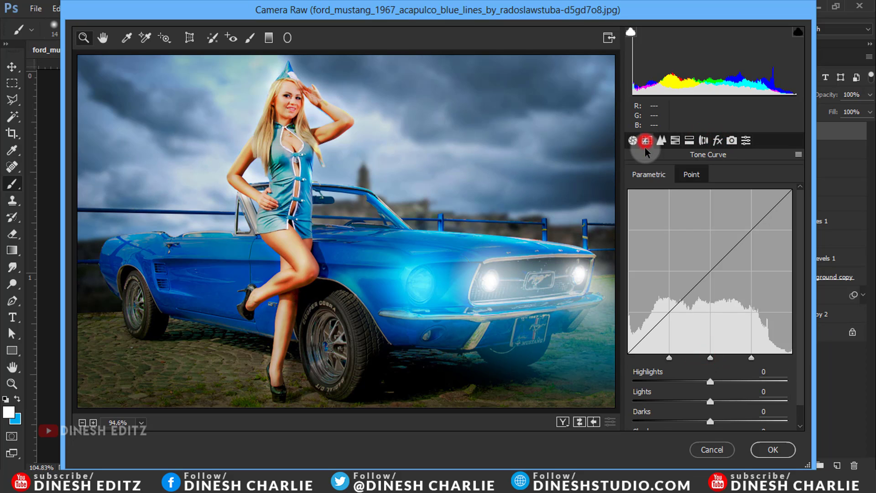
Step: Paint an Adjustment Brush edit at exposure +0.80 over her hair, forehead, arm and dress
{"action": "left_click", "coordinate": [249, 37]}
{"action": "left_click_drag", "start_coordinate": [280, 83], "coordinate": [292, 99]}
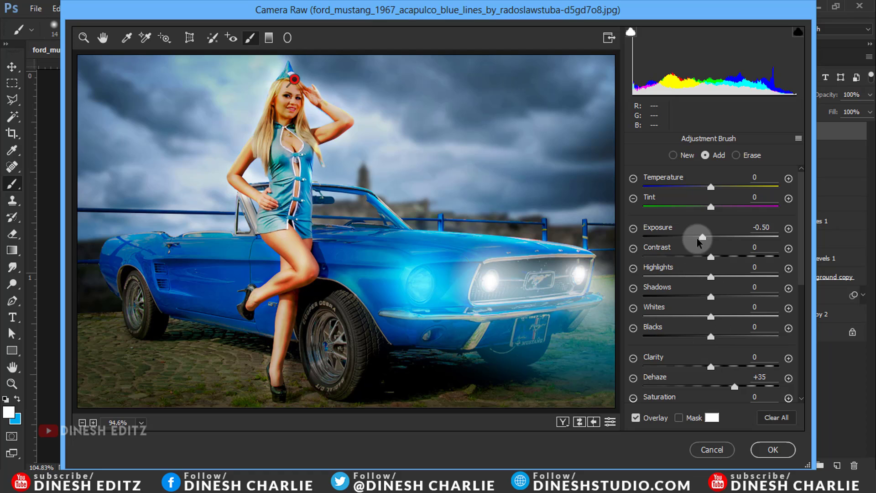
{"action": "left_click_drag", "start_coordinate": [706, 237], "coordinate": [728, 244]}
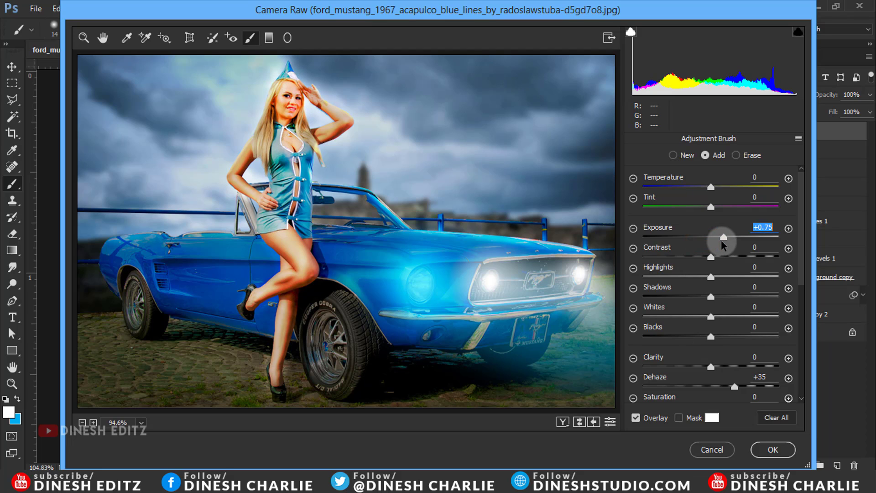
{"action": "mouse_move", "coordinate": [342, 124]}
{"action": "left_mouse_down"}
{"action": "mouse_move", "coordinate": [296, 209]}
{"action": "mouse_move", "coordinate": [282, 323]}
{"action": "left_mouse_up"}
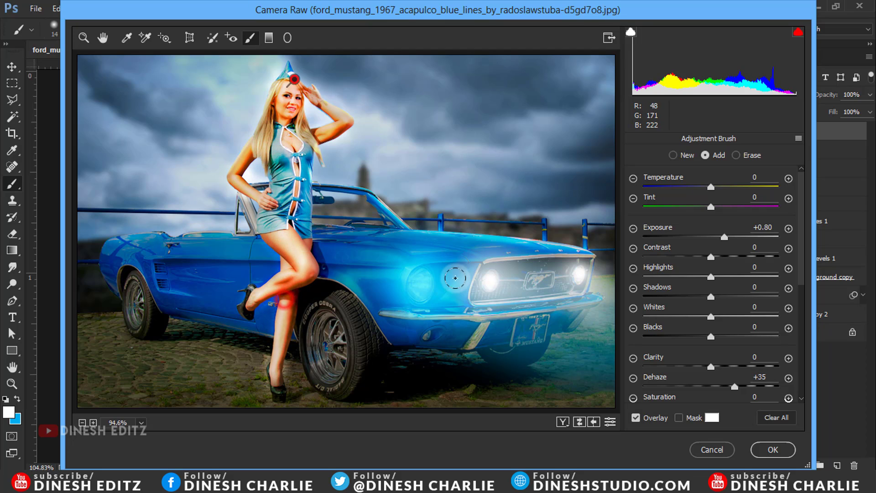
Step: Extend the brightening over the headlights, hood edge and her hat, then apply Camera Raw
{"action": "left_click_drag", "start_coordinate": [491, 279], "coordinate": [580, 275]}
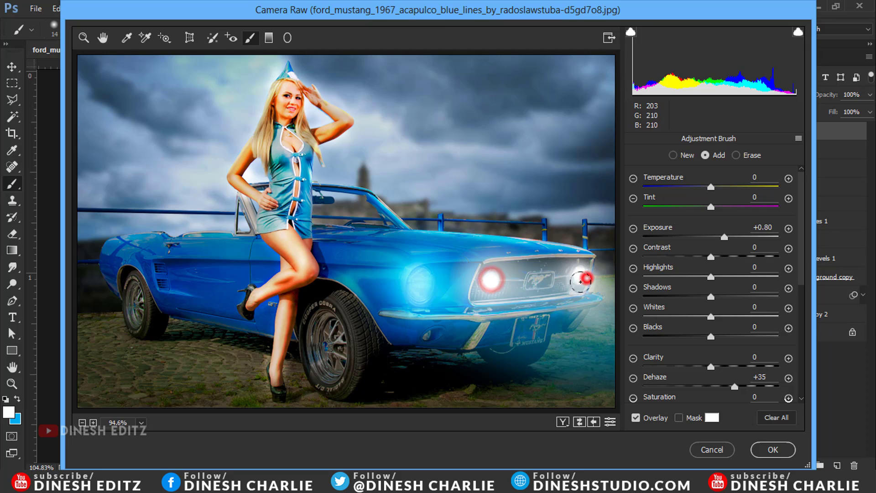
{"action": "left_click_drag", "start_coordinate": [424, 278], "coordinate": [579, 278]}
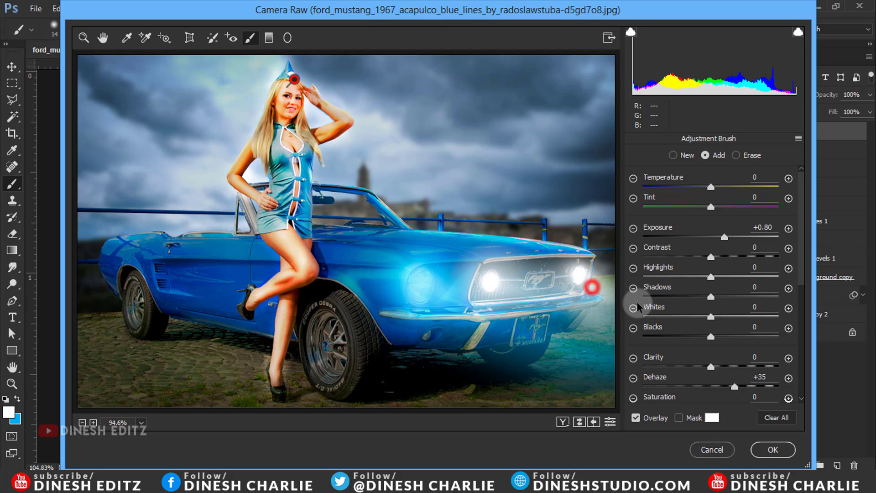
{"action": "mouse_move", "coordinate": [568, 245]}
{"action": "left_mouse_down"}
{"action": "mouse_move", "coordinate": [451, 232]}
{"action": "mouse_move", "coordinate": [370, 319]}
{"action": "mouse_move", "coordinate": [460, 288]}
{"action": "mouse_move", "coordinate": [424, 276]}
{"action": "left_mouse_up"}
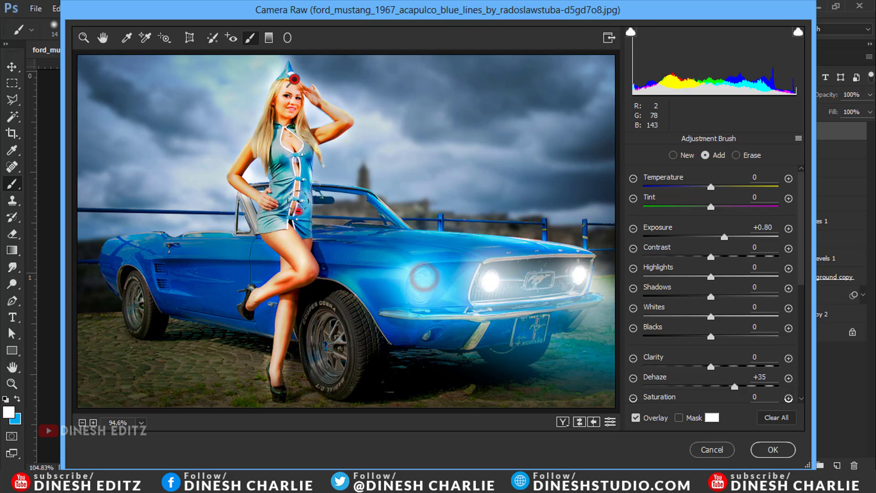
{"action": "left_click_drag", "start_coordinate": [266, 124], "coordinate": [281, 146]}
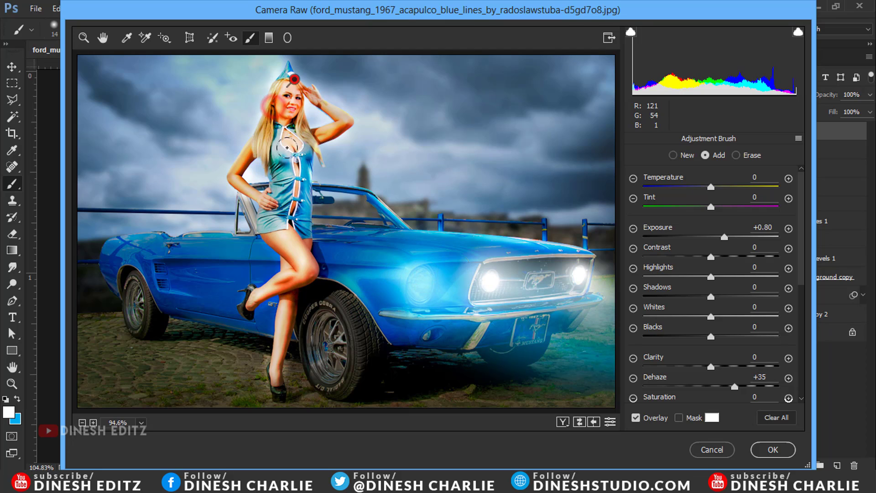
{"action": "left_click", "coordinate": [775, 450]}
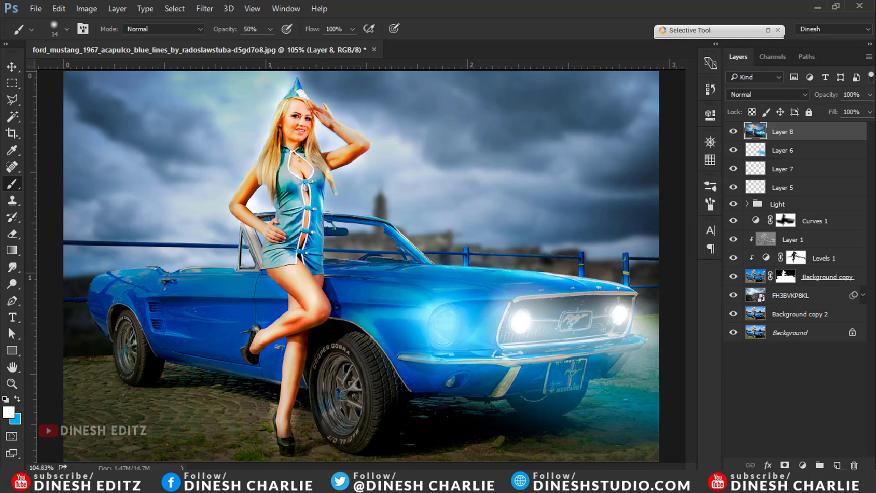
Step: Add a Gradient Map adjustment using a blue gradient preset in Soft Light mode
{"action": "left_click", "coordinate": [803, 465]}
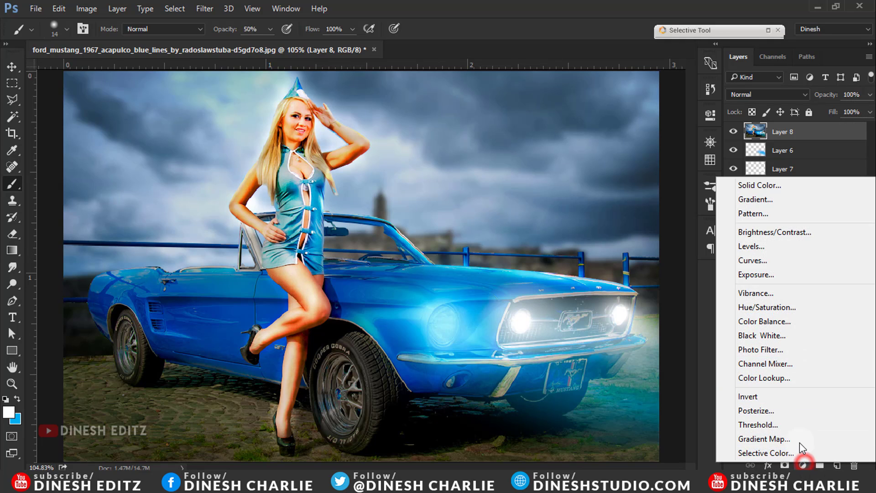
{"action": "left_click", "coordinate": [798, 441]}
{"action": "left_click", "coordinate": [647, 151]}
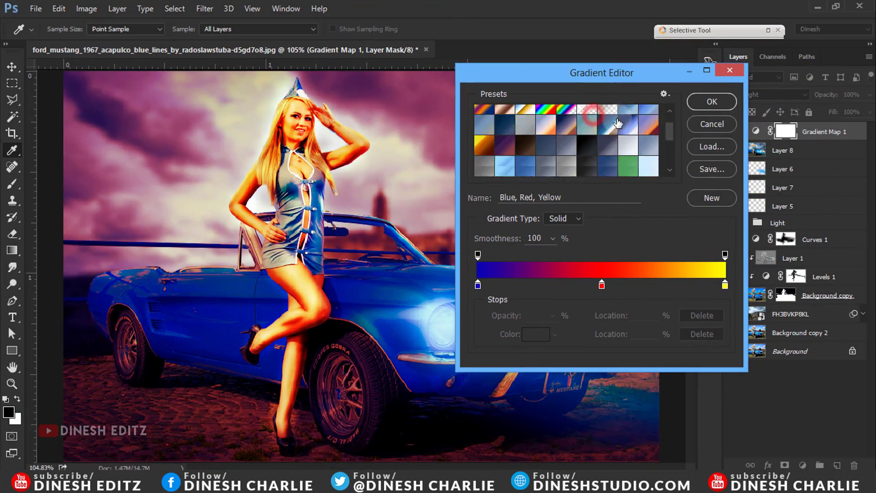
{"action": "scroll", "coordinate": [618, 123], "scroll_direction": "down", "scroll_amount": 2}
{"action": "left_click", "coordinate": [567, 156]}
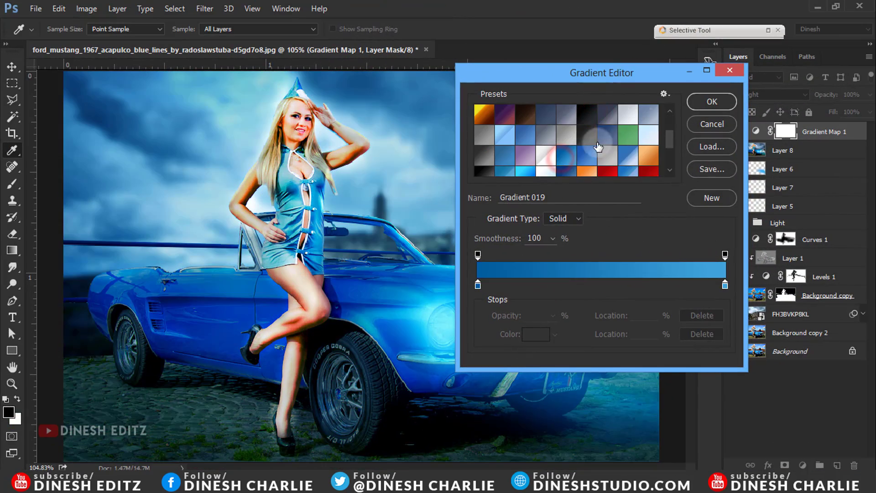
{"action": "left_click", "coordinate": [710, 104]}
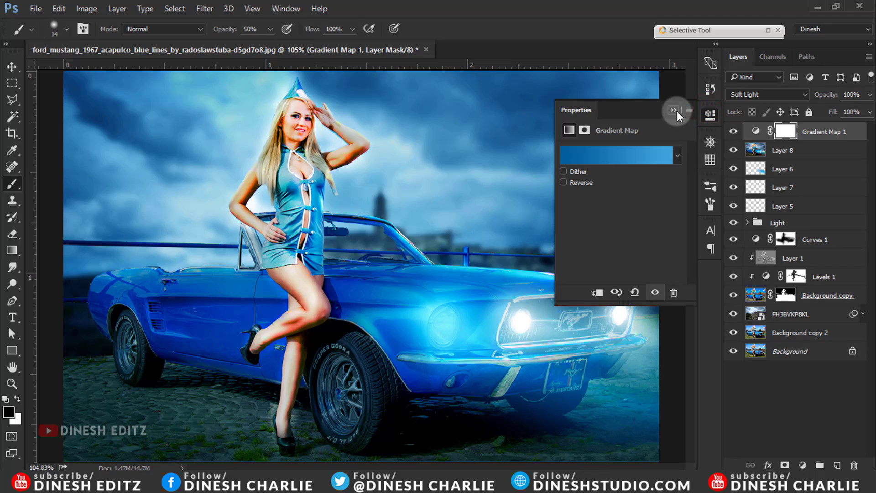
{"action": "left_click", "coordinate": [675, 110]}
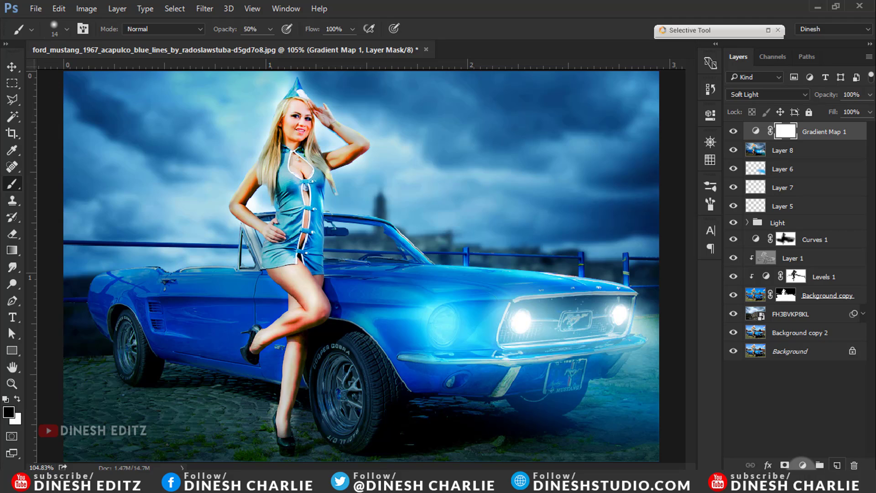
Step: Add a Color Balance layer with midtones Cyan–Red +31, Magenta–Green +11, Yellow–Blue −31
{"action": "left_click", "coordinate": [803, 465]}
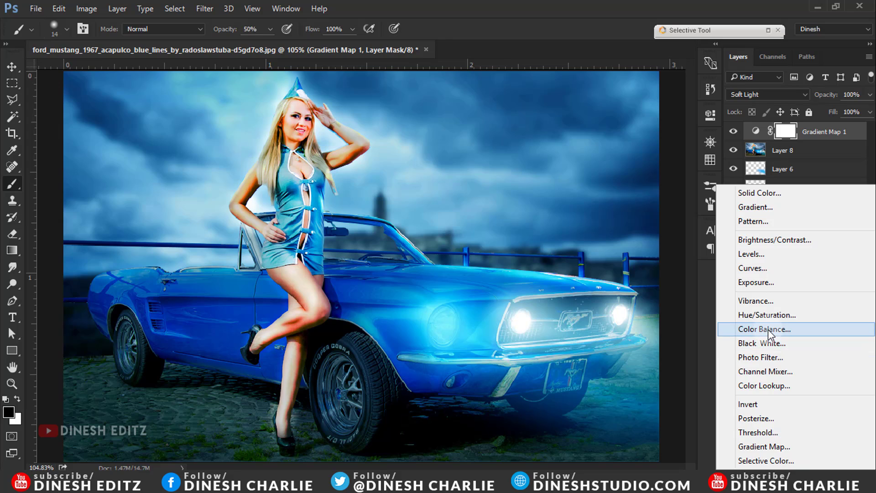
{"action": "left_click", "coordinate": [770, 329]}
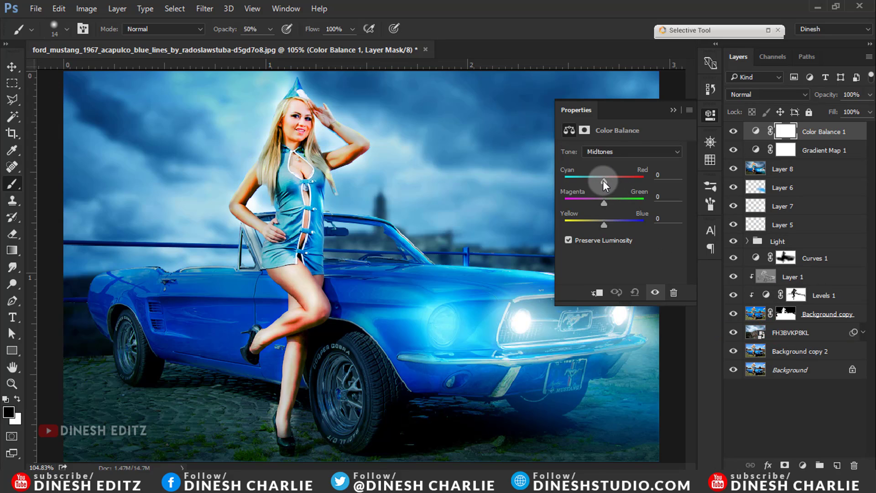
{"action": "mouse_move", "coordinate": [604, 180]}
{"action": "left_mouse_down"}
{"action": "mouse_move", "coordinate": [595, 179]}
{"action": "mouse_move", "coordinate": [614, 179]}
{"action": "mouse_move", "coordinate": [587, 200]}
{"action": "mouse_move", "coordinate": [607, 199]}
{"action": "mouse_move", "coordinate": [596, 224]}
{"action": "left_mouse_up"}
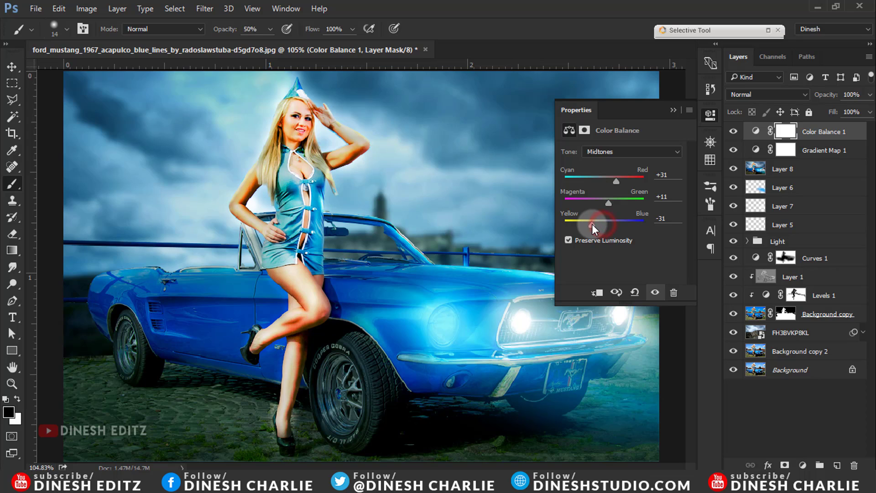
{"action": "left_click", "coordinate": [673, 111]}
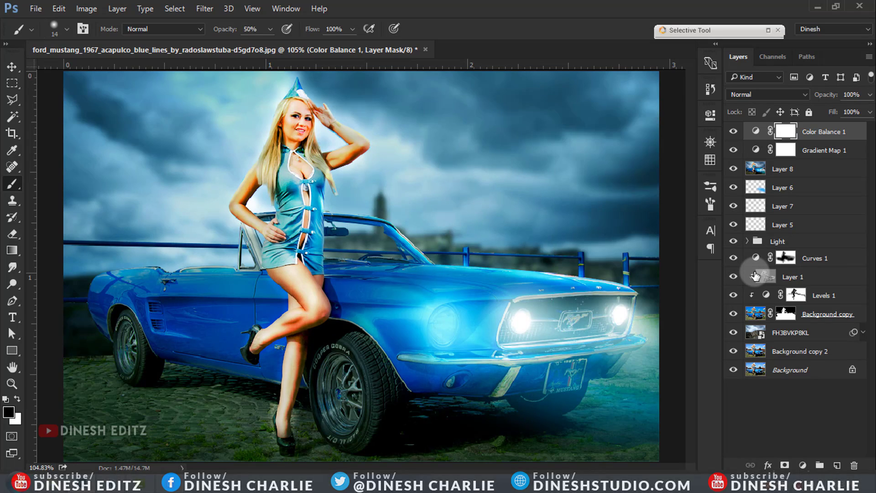